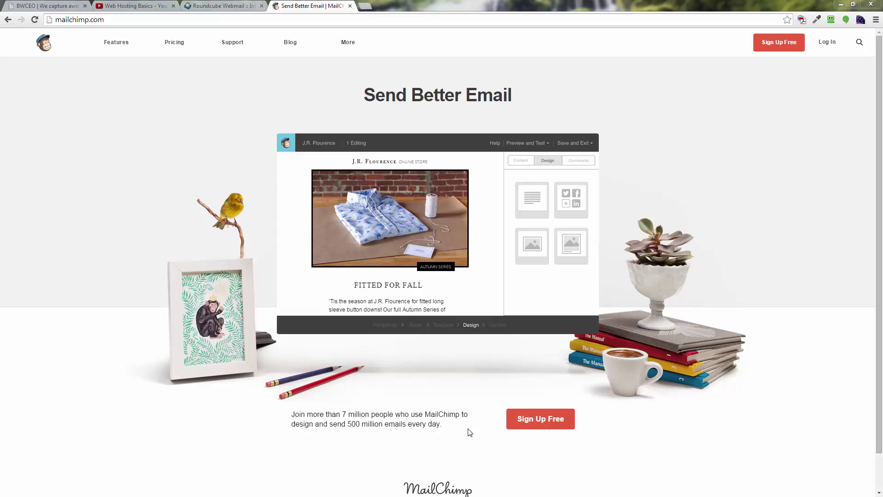
# - Start a free account sign-up with your e-mail and a saved username suggestion
pyautogui.click(550, 427)
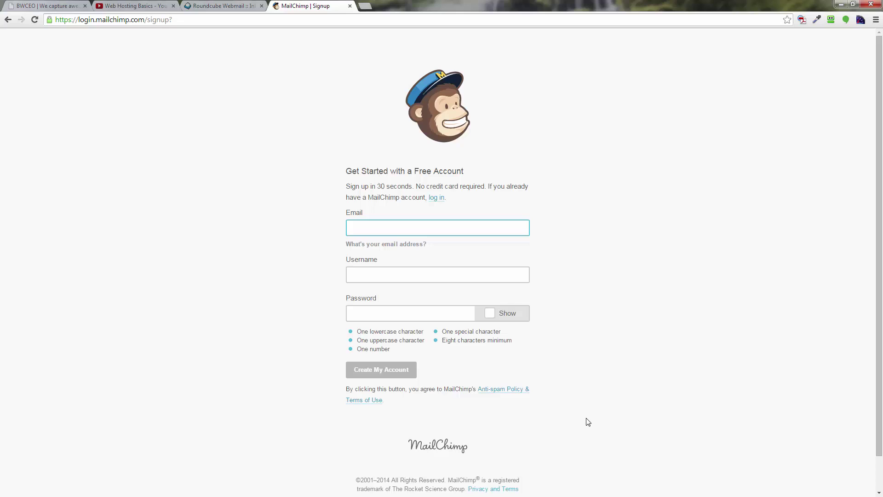
pyautogui.press('Tab')
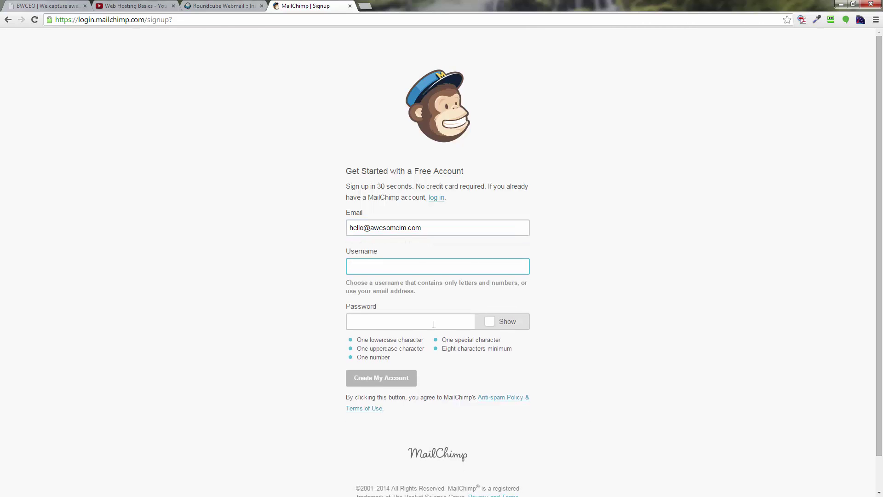
pyautogui.click(390, 265)
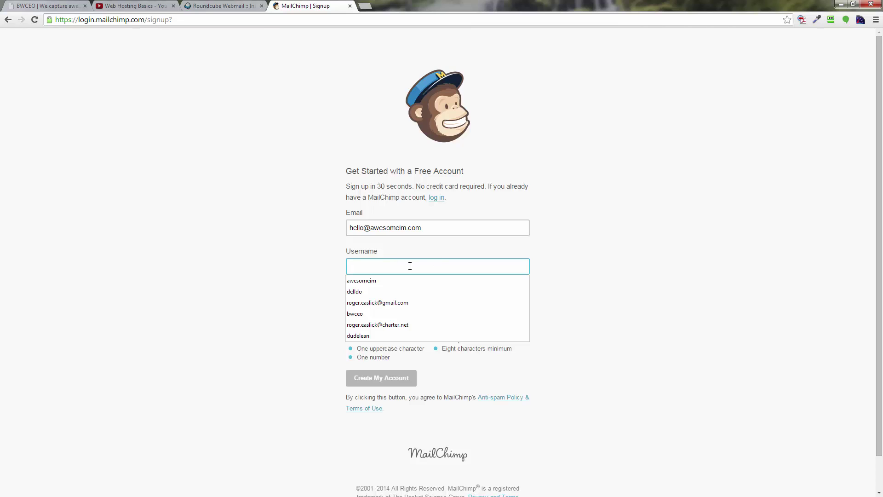
pyautogui.click(389, 279)
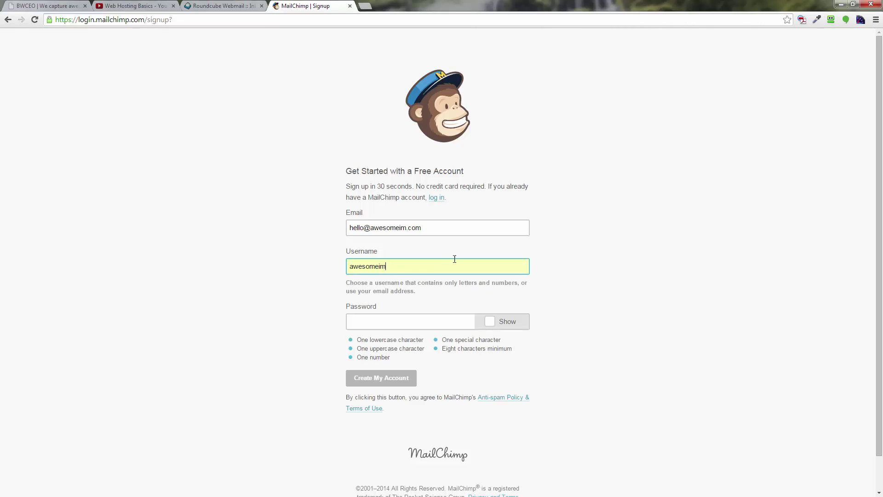
# - Enter a password and revise it until MailChimp confirms it is secure
pyautogui.click(394, 323)
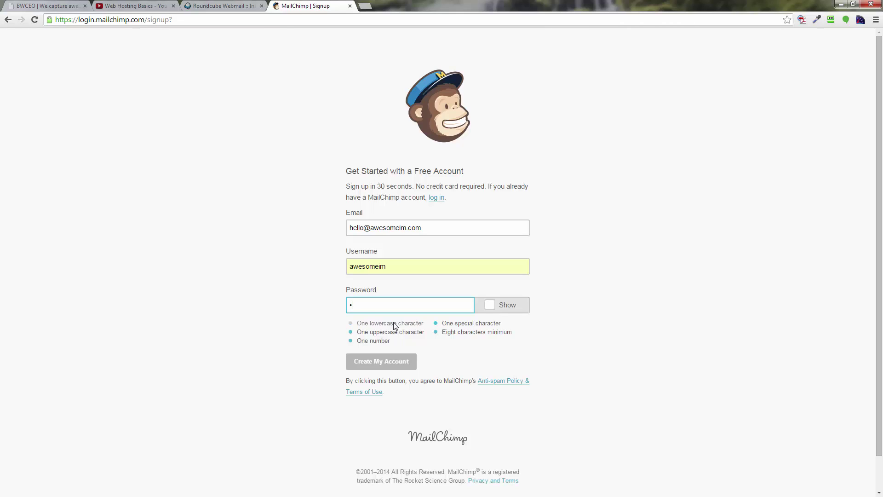
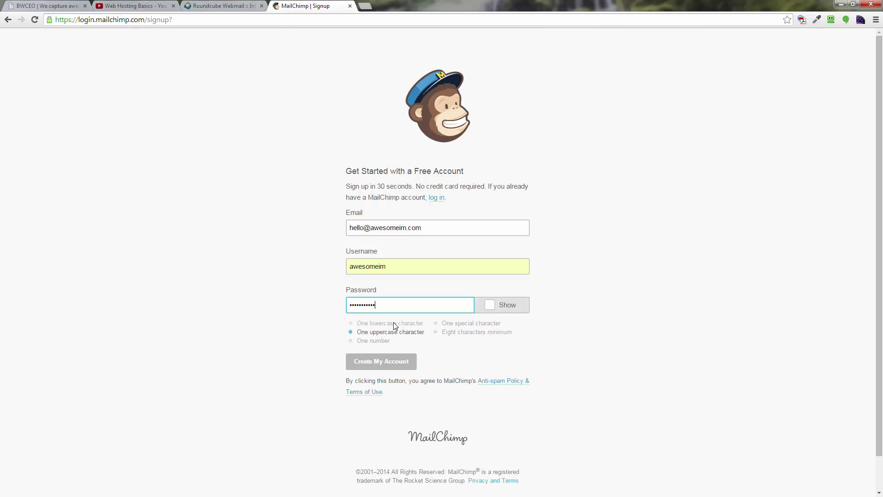
pyautogui.moveTo(386, 310); pyautogui.dragTo(302, 307)
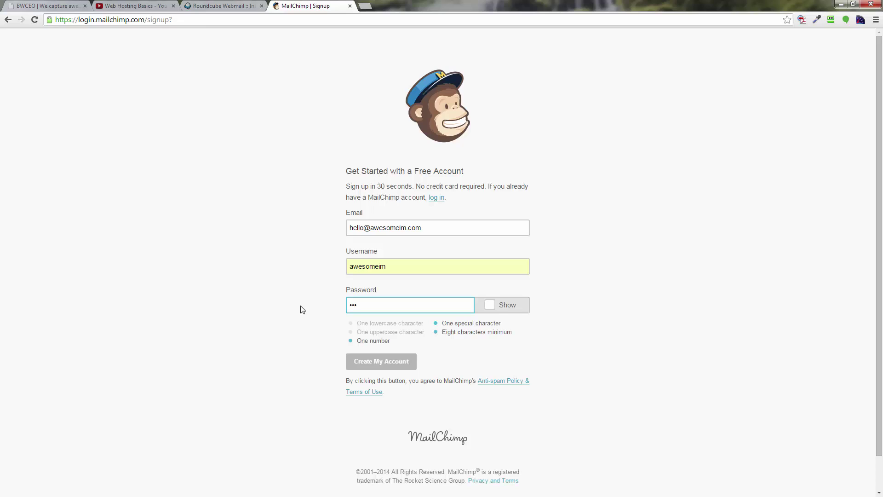
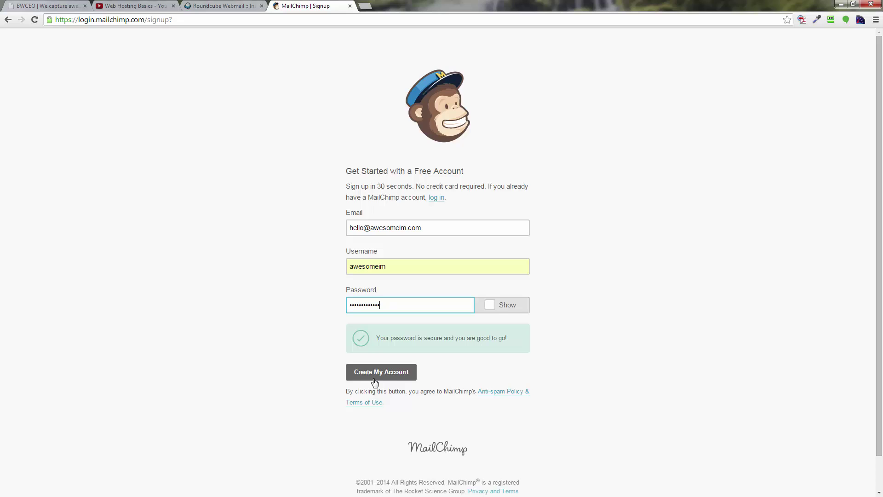
# - Create the account, declining RoboForm's save but saving the password in Chrome
pyautogui.click(409, 381)
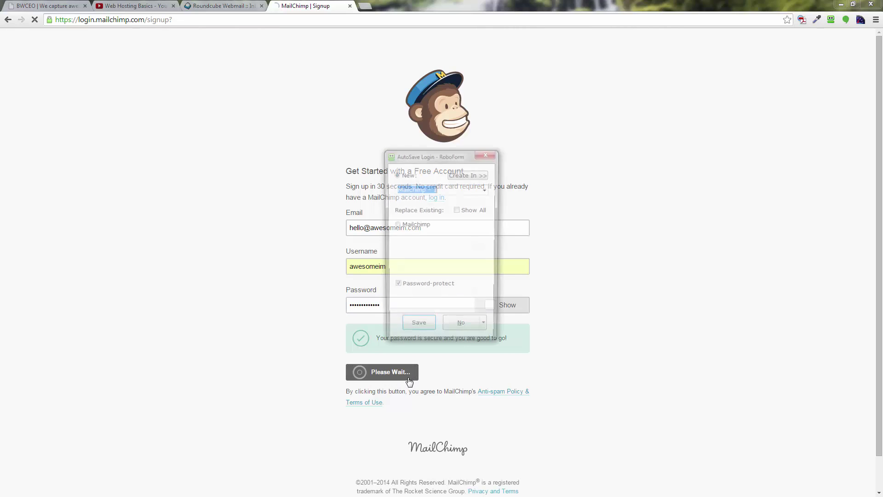
pyautogui.click(458, 332)
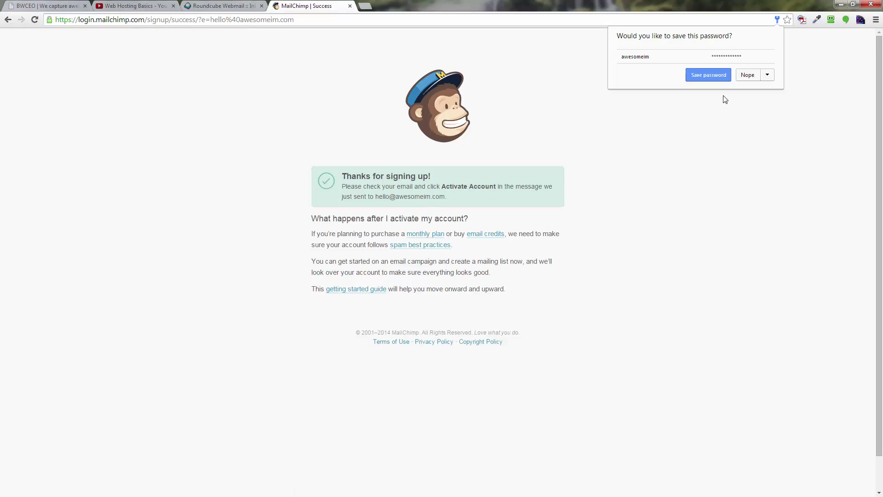
pyautogui.click(709, 76)
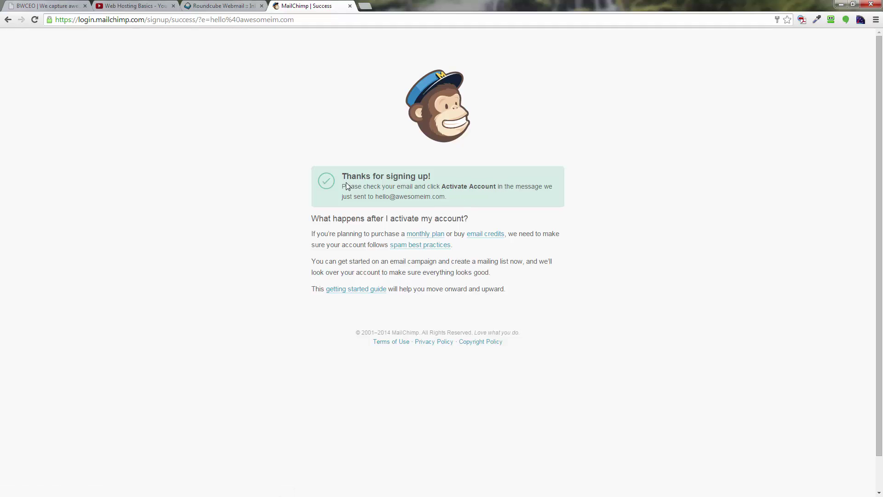
# - Refresh the Roundcube inbox and open the MailChimp activation e-mail with images displayed
pyautogui.click(213, 7)
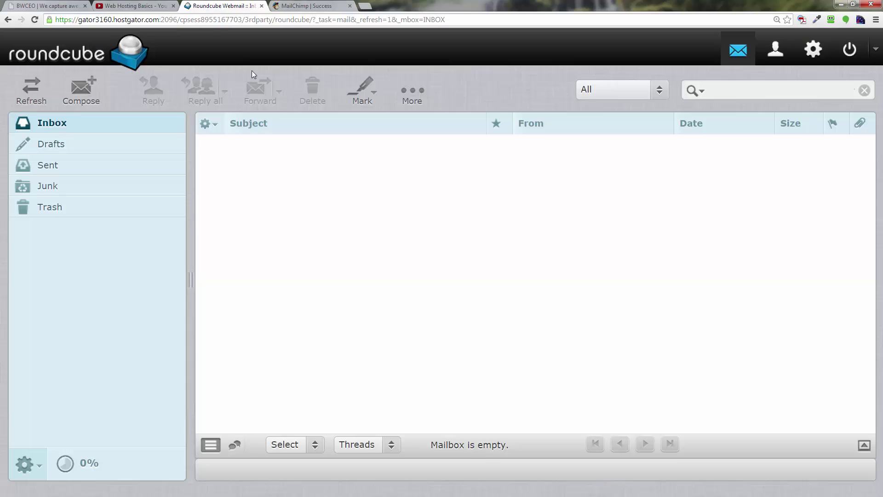
pyautogui.click(31, 90)
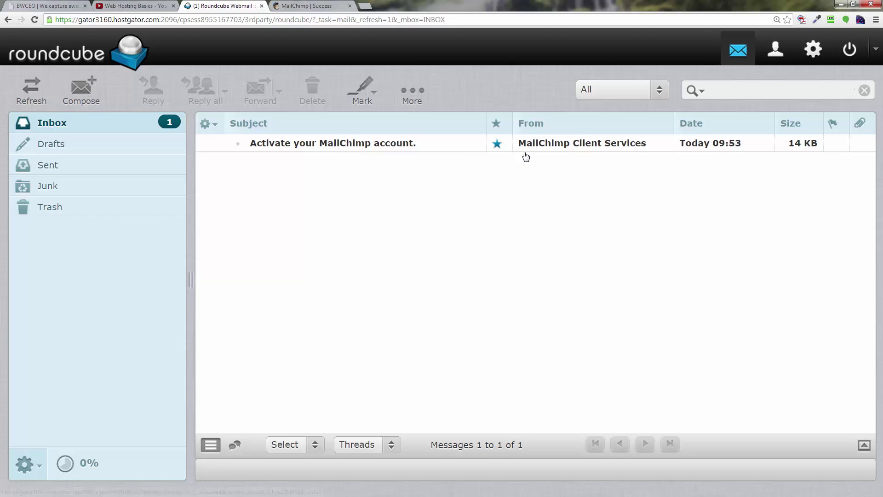
pyautogui.click(308, 148)
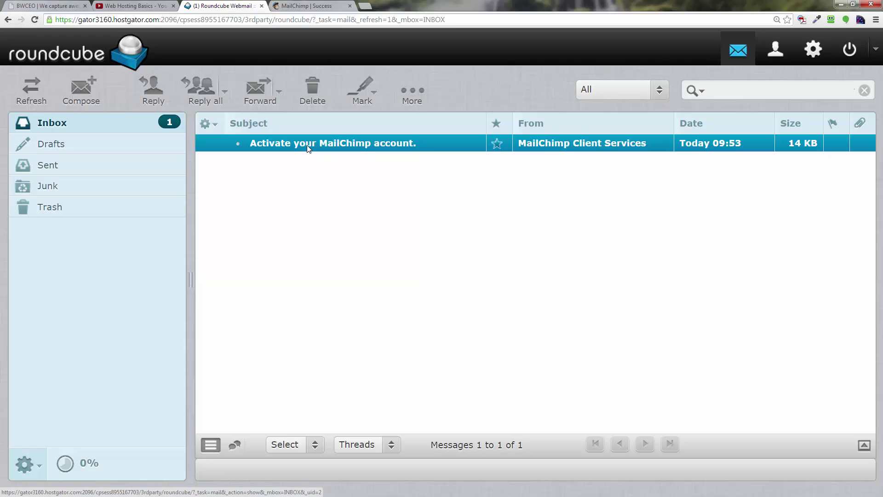
pyautogui.doubleClick(308, 148)
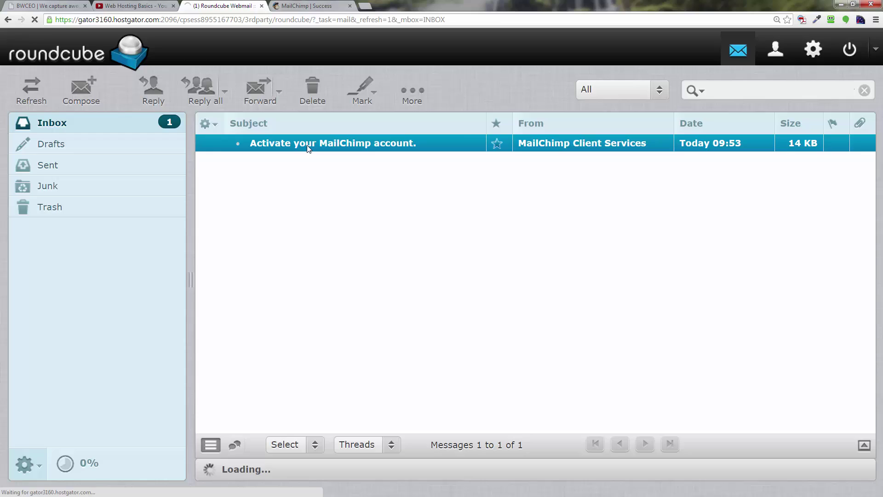
pyautogui.scroll(-3, 542, 325)
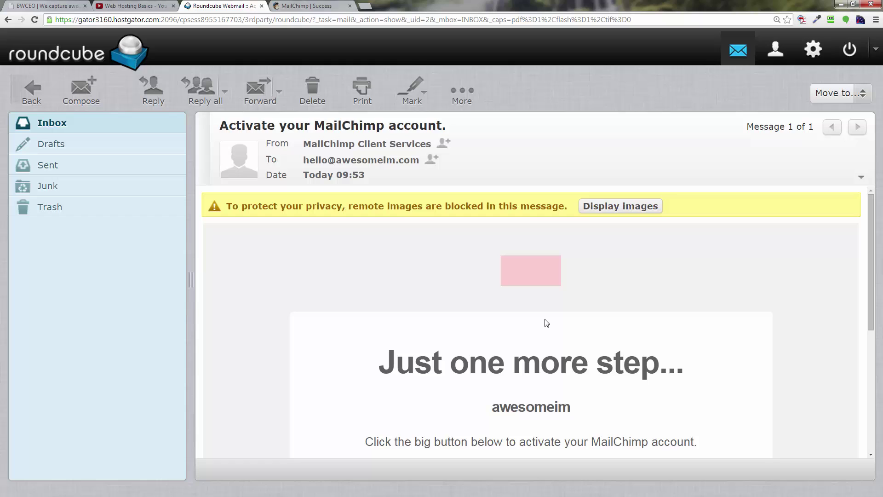
pyautogui.click(618, 208)
pyautogui.scroll(-4, 616, 264)
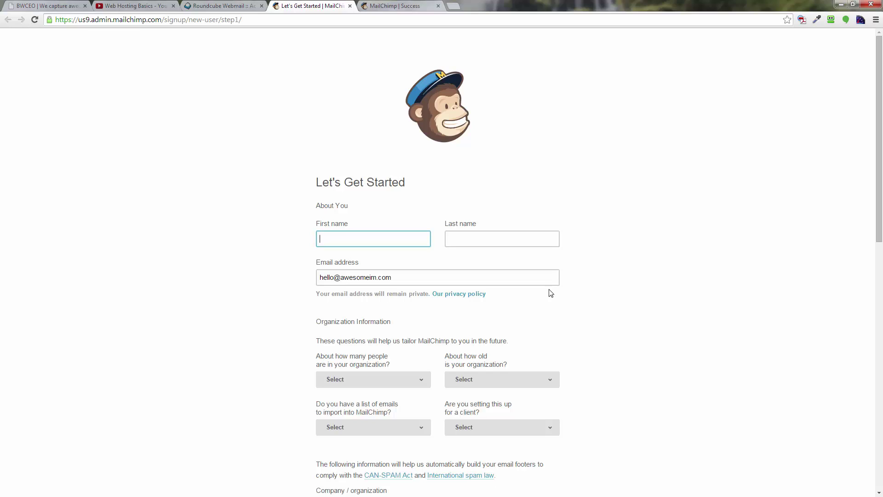
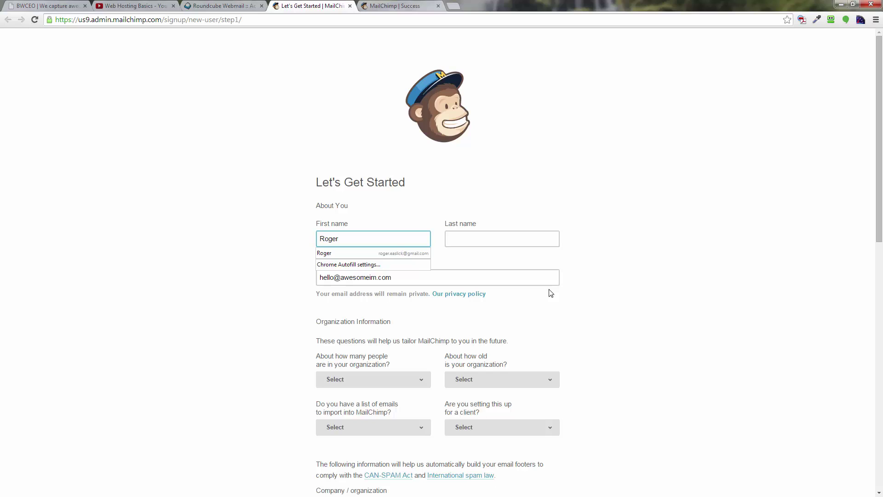
# - Enter the account holder's first and last name on the Let's Get Started form
pyautogui.press('Tab')
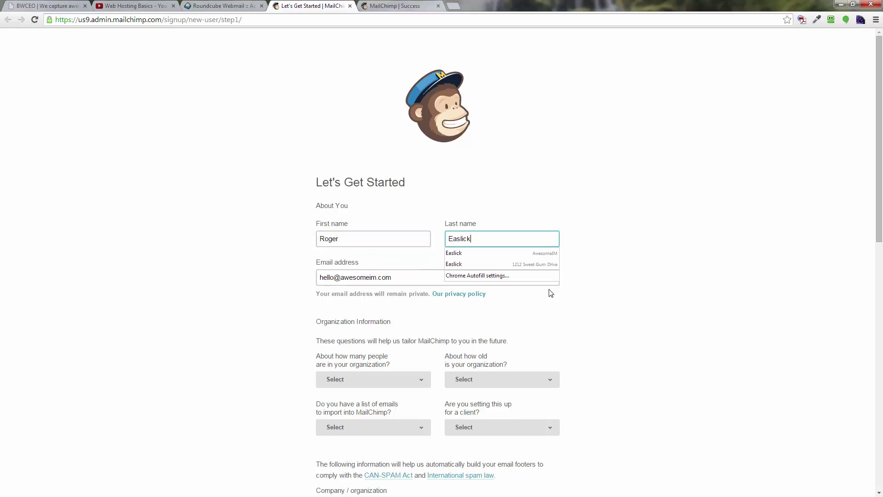
pyautogui.press('Tab')
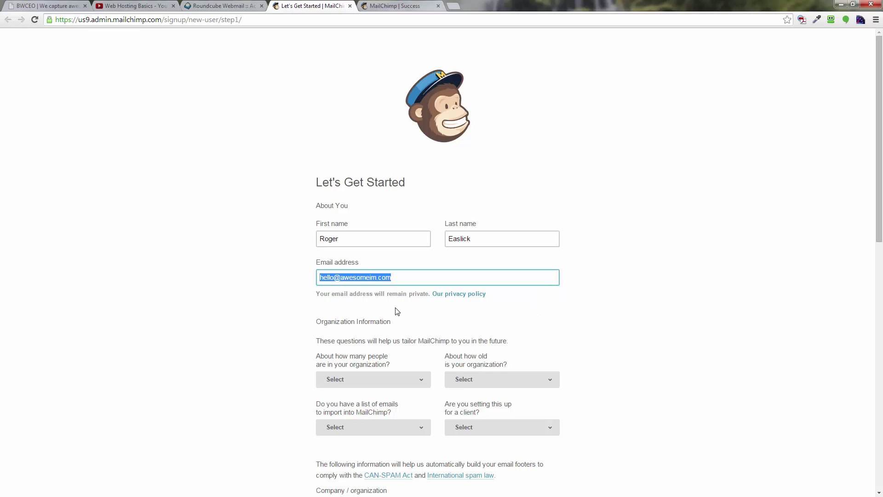
pyautogui.scroll(-4, 398, 311)
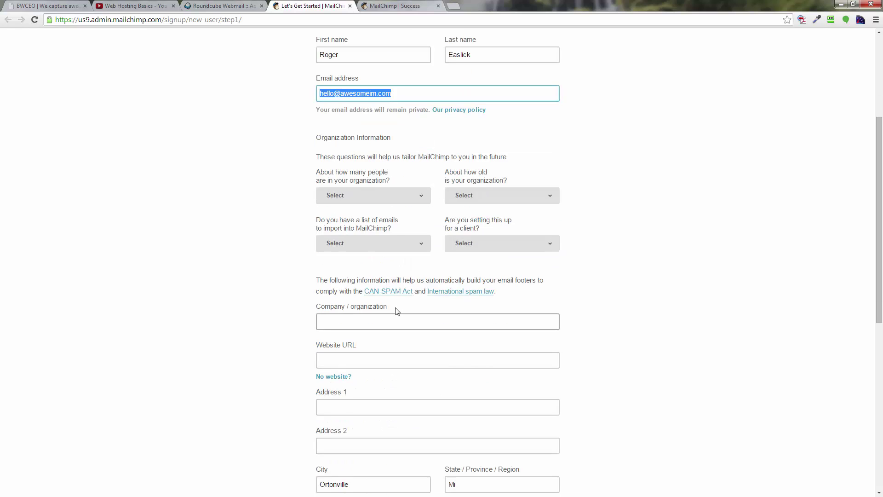
pyautogui.scroll(-1, 398, 311)
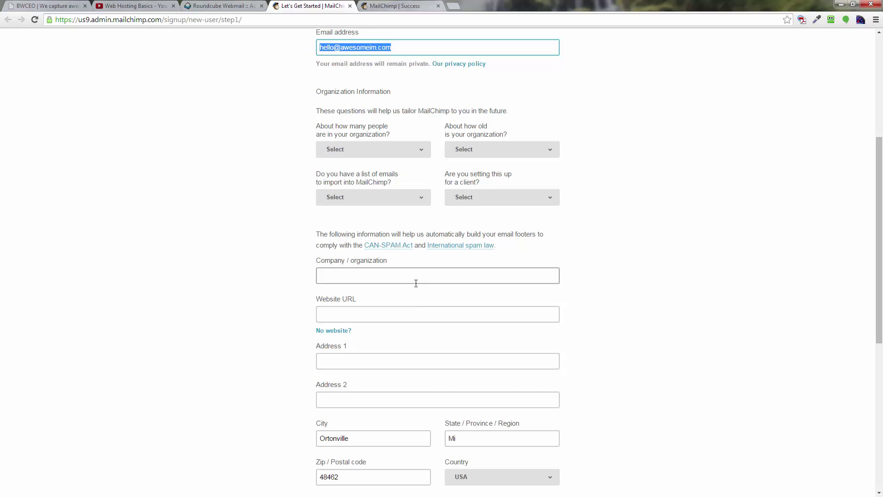
pyautogui.scroll(-1, 420, 404)
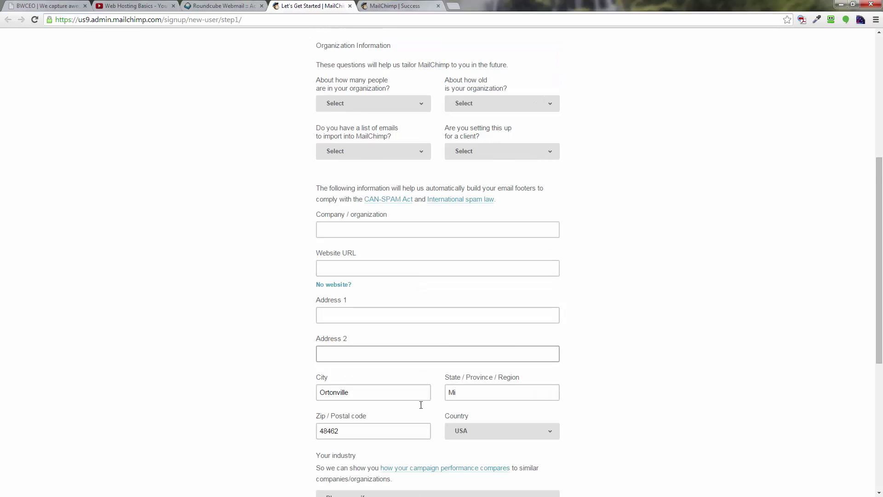
pyautogui.scroll(-3, 420, 404)
pyautogui.scroll(3, 420, 404)
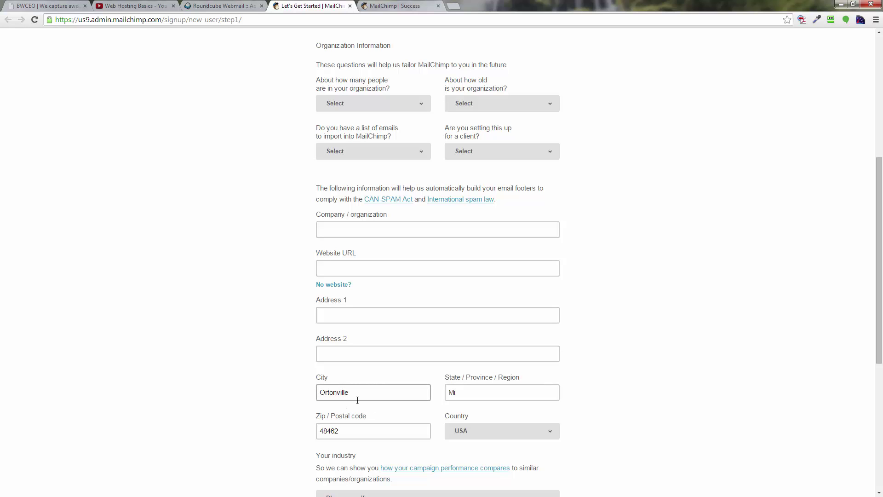
pyautogui.press('Tab')
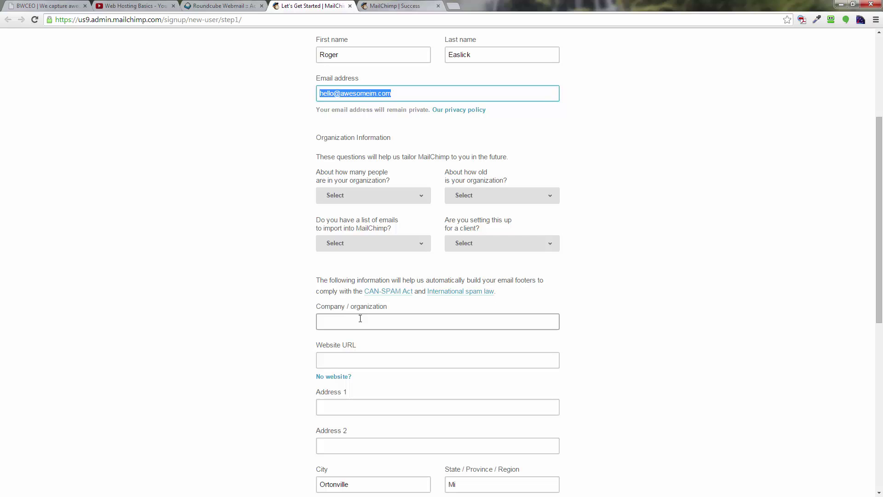
pyautogui.click(387, 321)
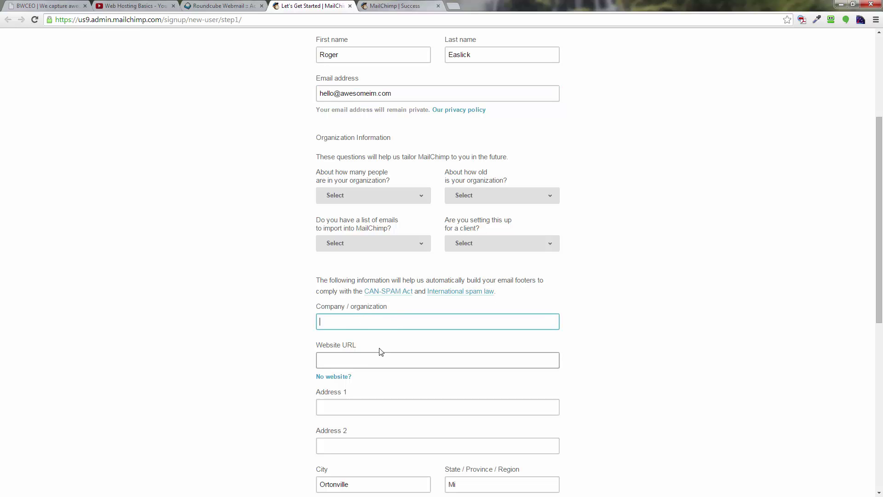
pyautogui.click(365, 357)
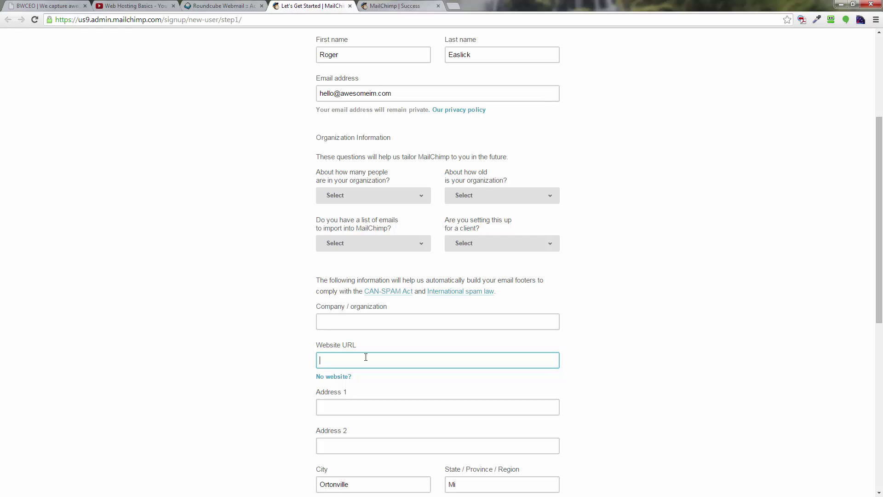
pyautogui.write('http:')
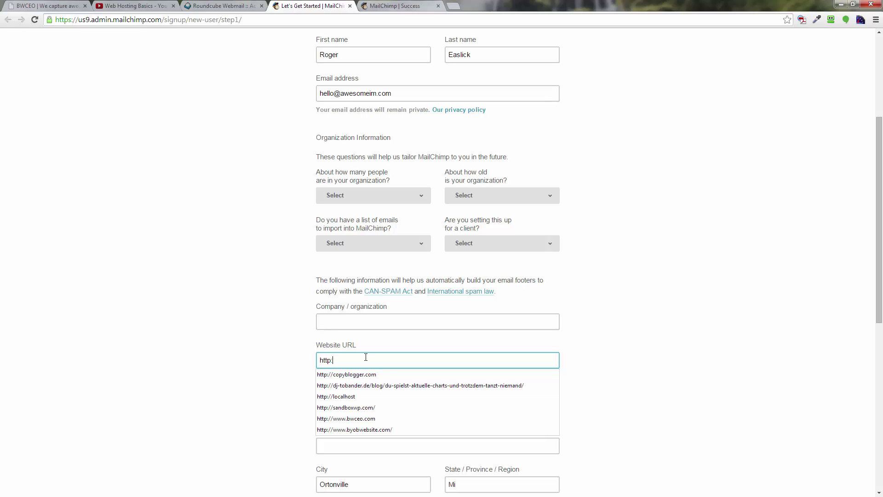
pyautogui.write('//ww')
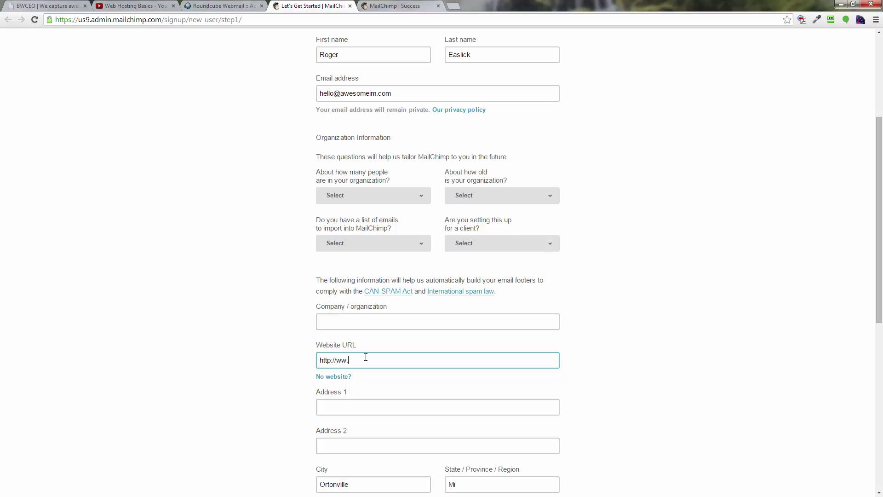
pyautogui.write('w')
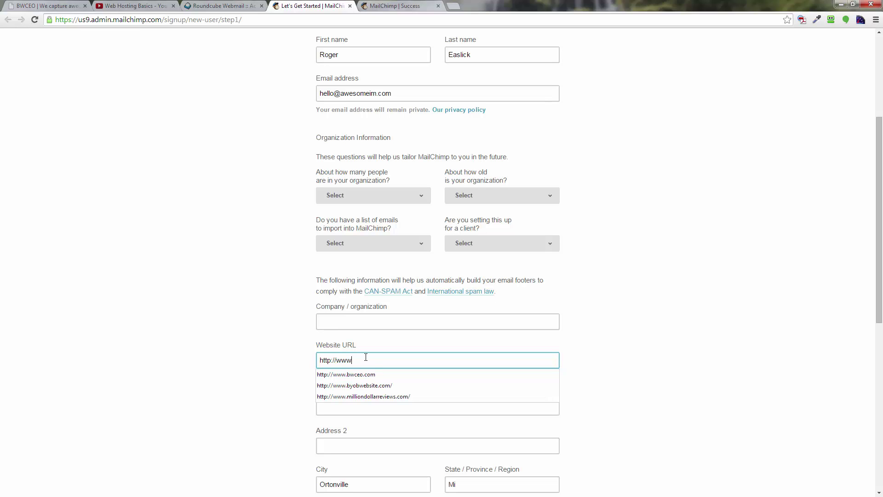
pyautogui.write('.bw')
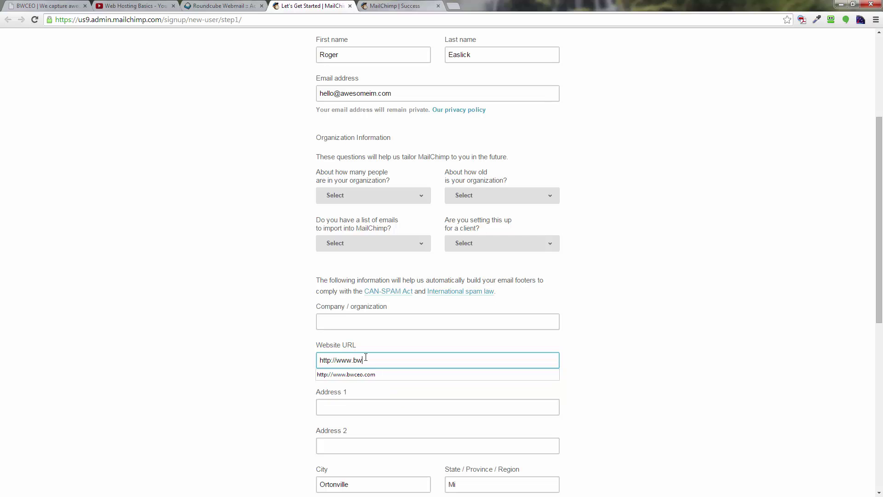
pyautogui.write('ceo.com')
pyautogui.click(351, 405)
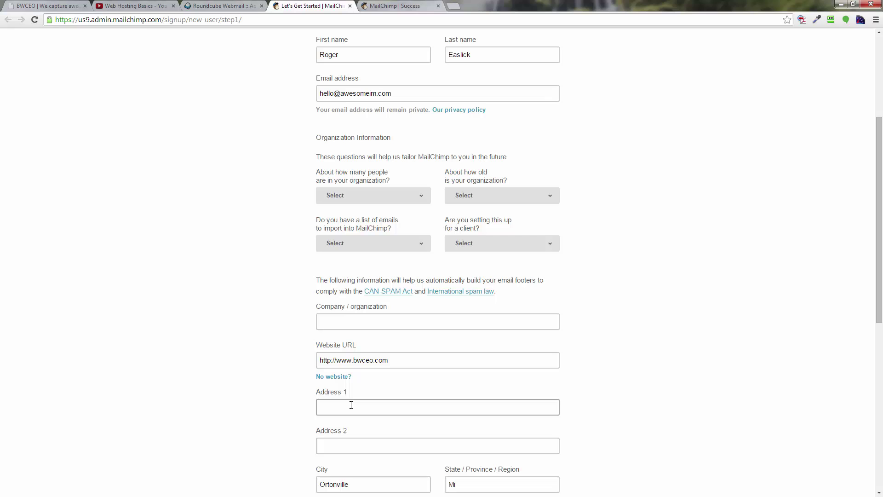
pyautogui.click(351, 405)
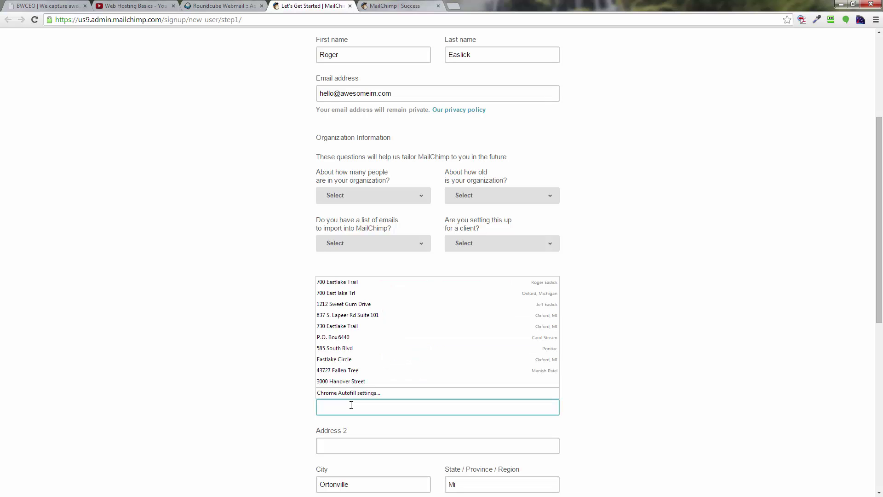
pyautogui.click(361, 283)
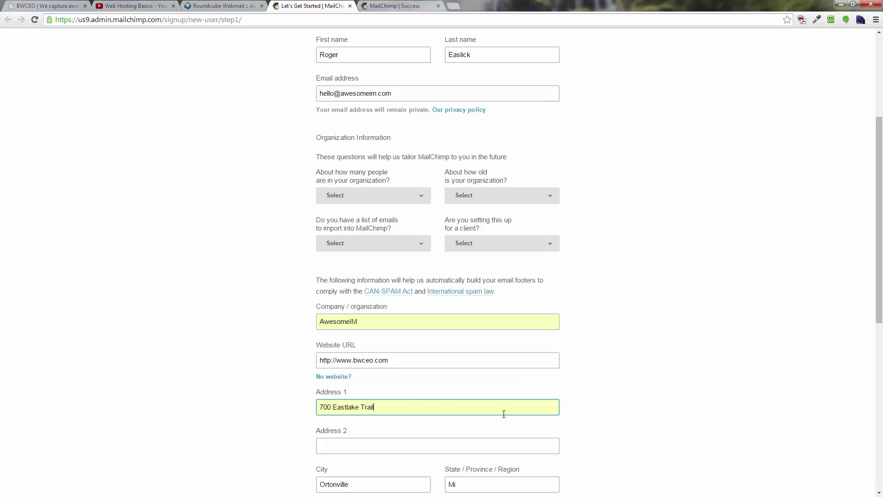
# - Fill in the organization's city, state and zip code
pyautogui.scroll(-3, 592, 427)
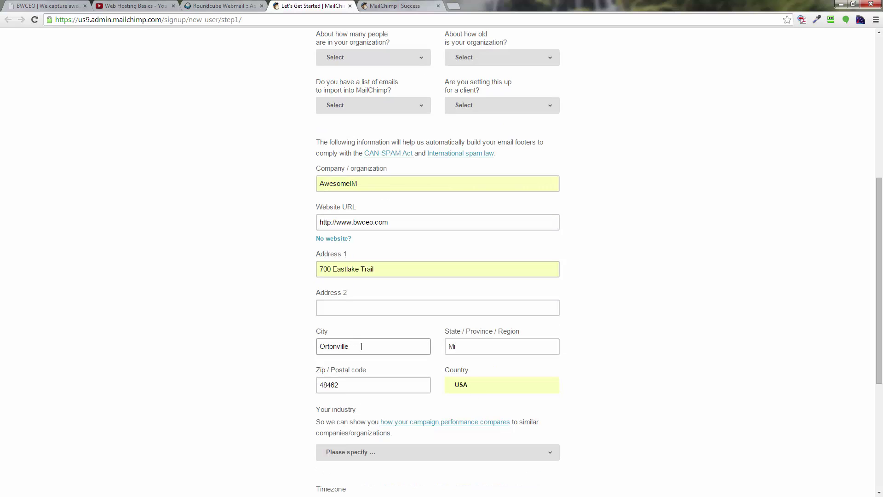
pyautogui.moveTo(360, 345); pyautogui.dragTo(244, 351)
pyautogui.write('Oxford')
pyautogui.press('Tab')
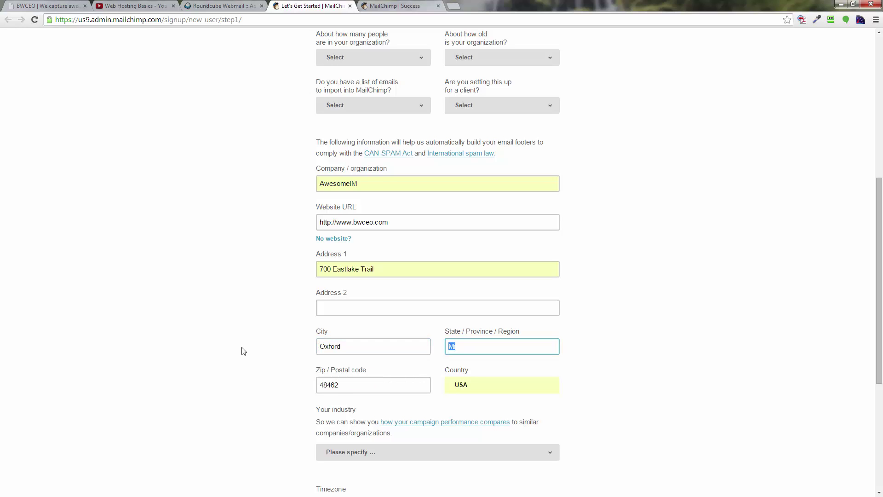
pyautogui.write('M')
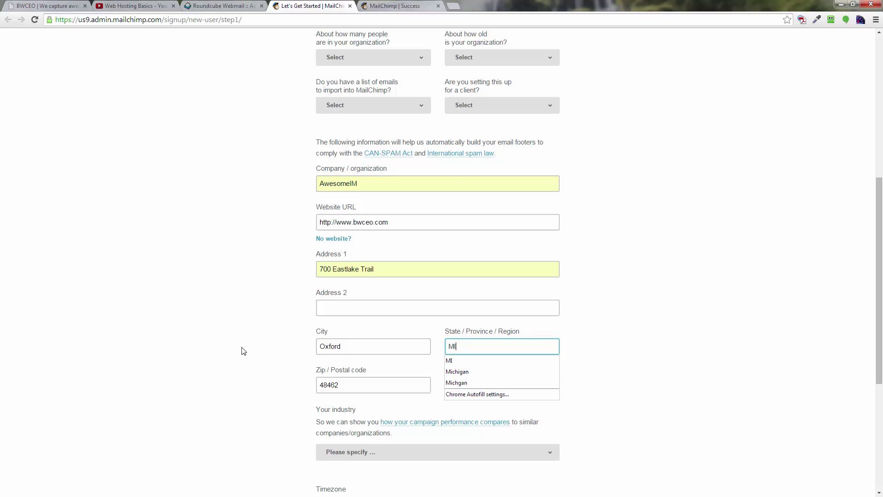
pyautogui.write('I')
pyautogui.press('Tab')
pyautogui.write('48371')
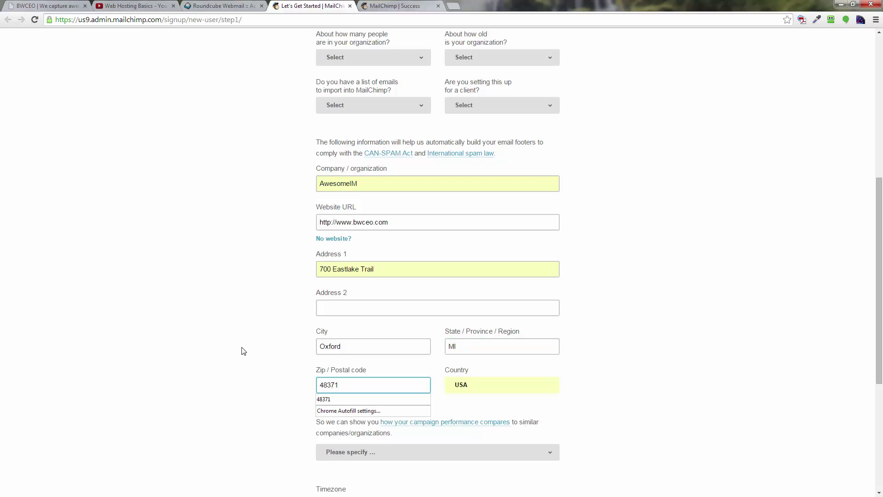
pyautogui.press('Tab')
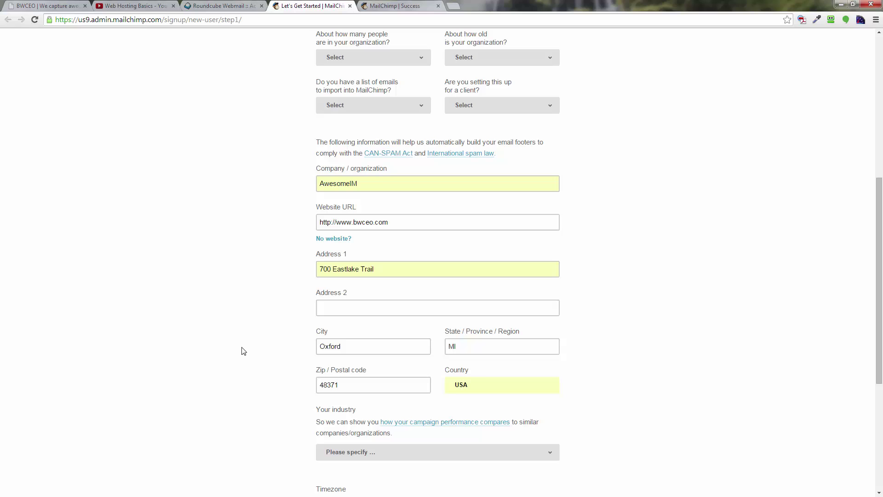
pyautogui.scroll(-1, 300, 388)
pyautogui.scroll(1, 301, 391)
pyautogui.scroll(1, 299, 390)
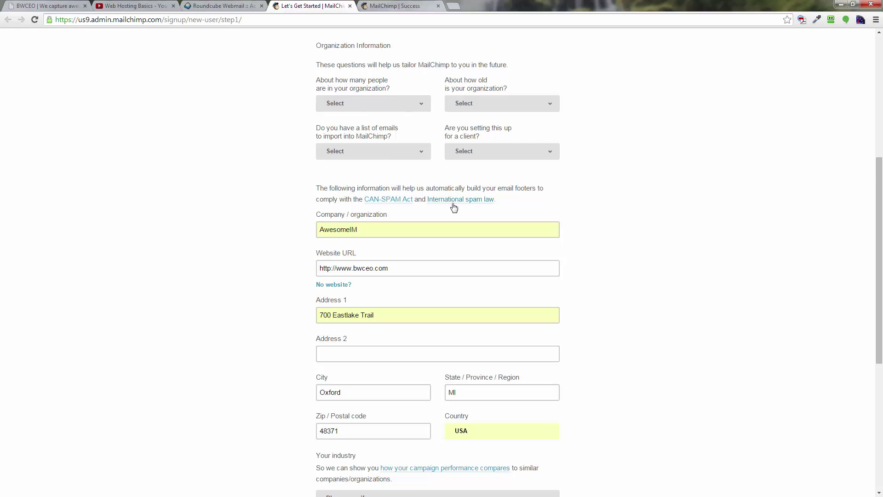
pyautogui.scroll(-6, 452, 204)
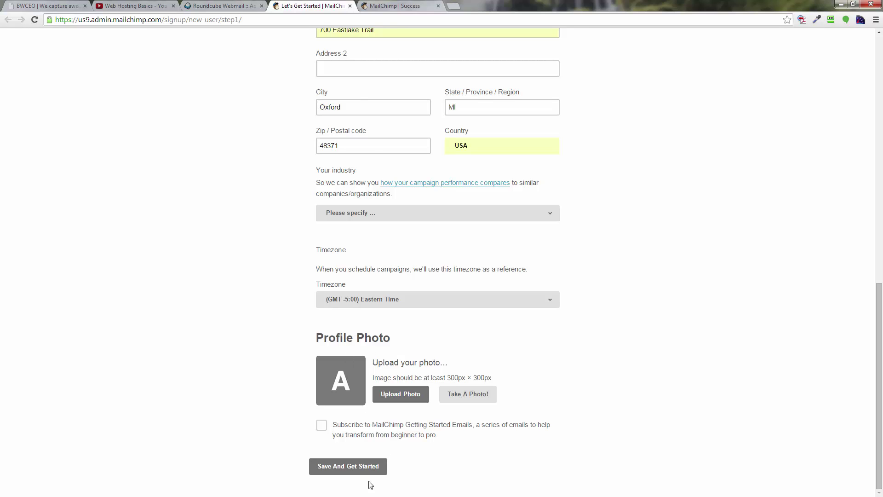
# - Submit the details, then set organization size to 1-5 and age to < 1 year
pyautogui.click(341, 470)
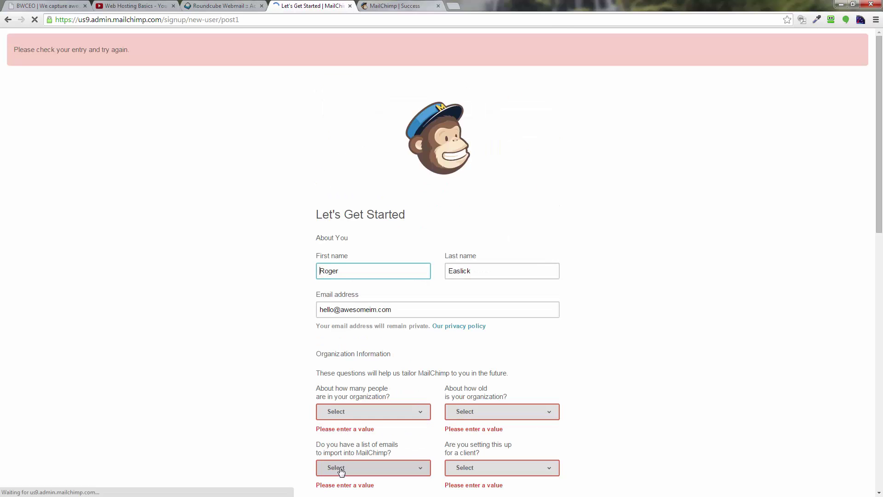
pyautogui.scroll(-3, 401, 310)
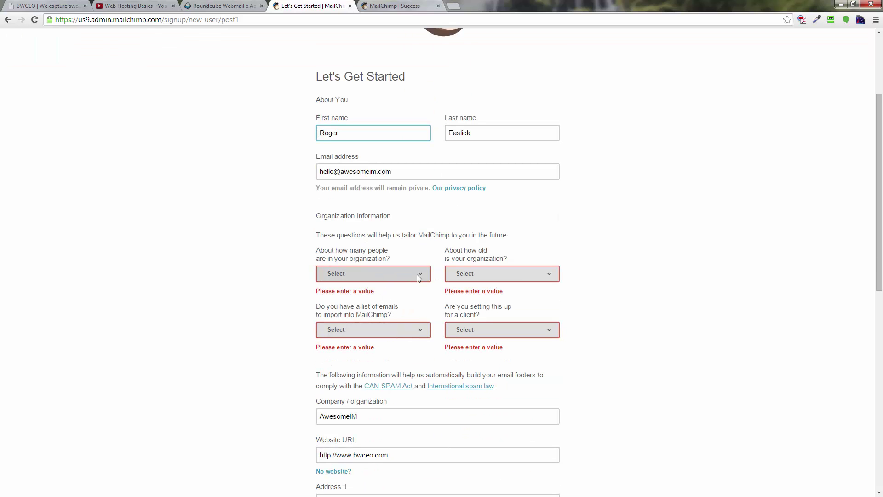
pyautogui.click(427, 273)
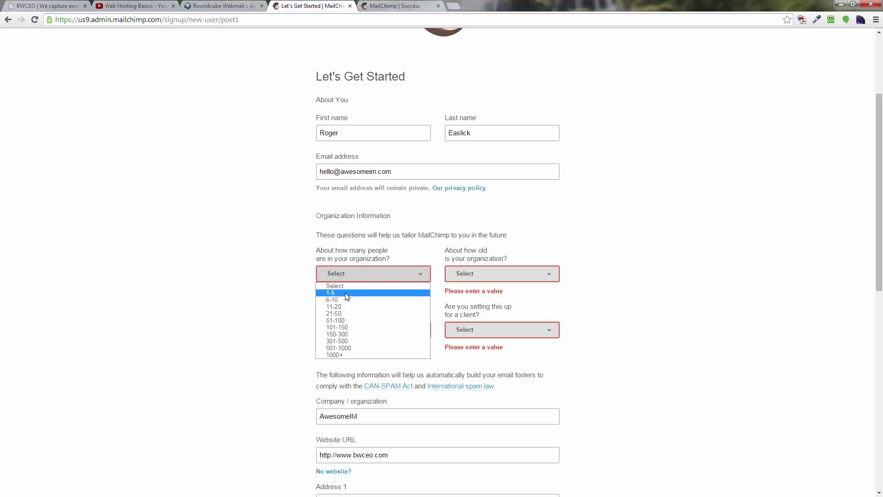
pyautogui.click(376, 295)
pyautogui.click(509, 274)
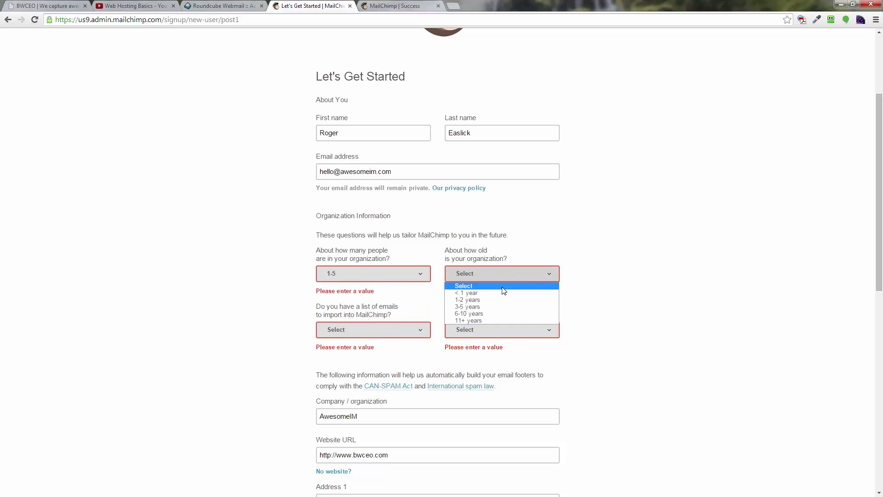
pyautogui.click(500, 295)
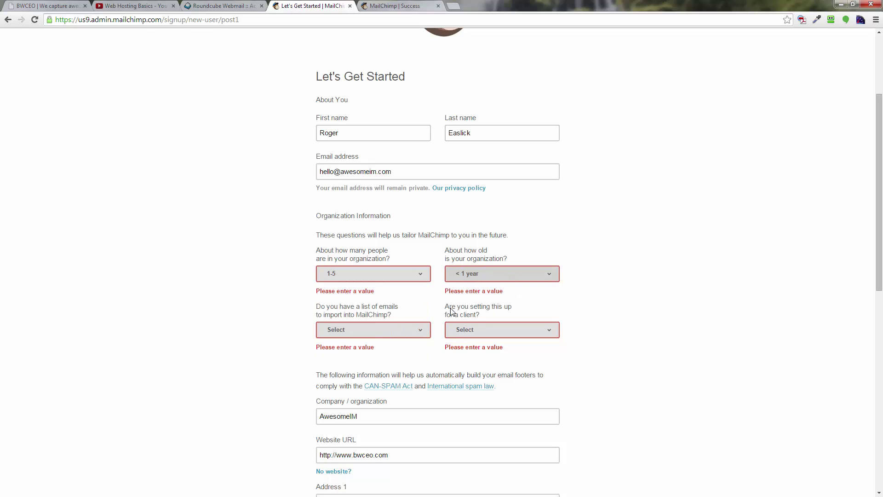
# - Answer No to importing an email list and No to setting up for a client
pyautogui.click(391, 330)
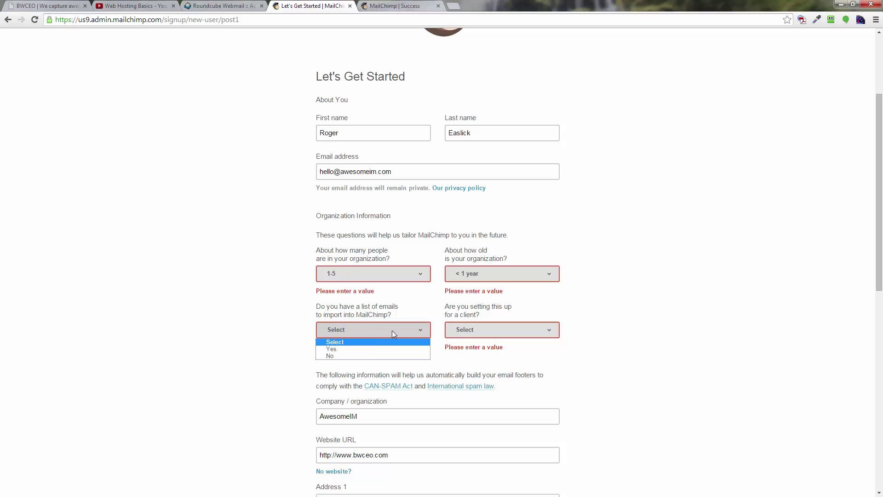
pyautogui.click(365, 356)
pyautogui.click(488, 335)
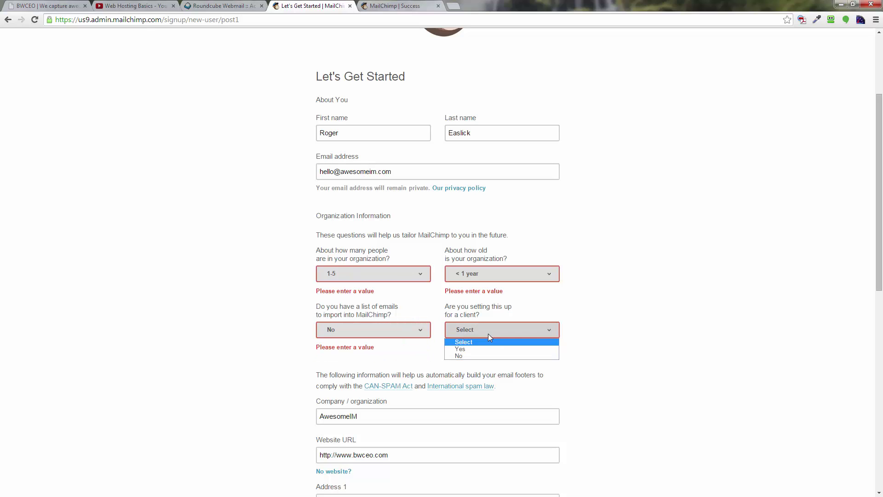
pyautogui.click(475, 357)
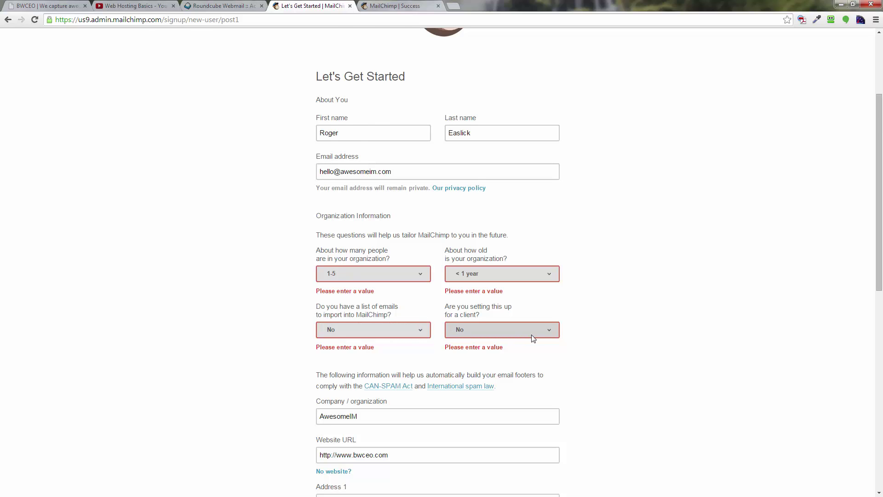
pyautogui.scroll(-3, 533, 338)
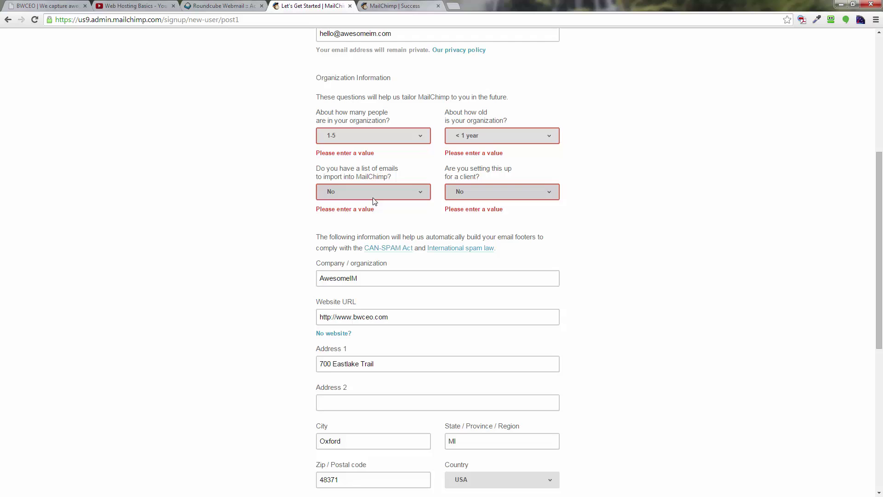
pyautogui.scroll(-7, 375, 201)
pyautogui.scroll(12, 375, 201)
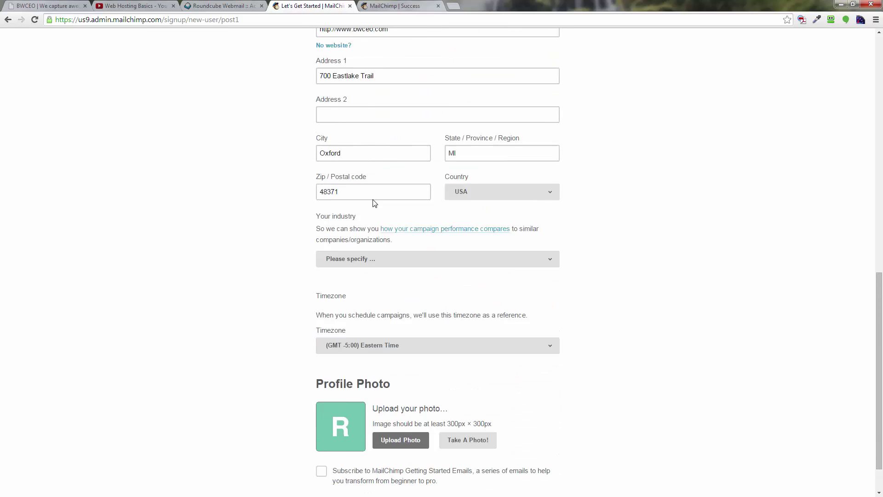
pyautogui.scroll(-10, 372, 203)
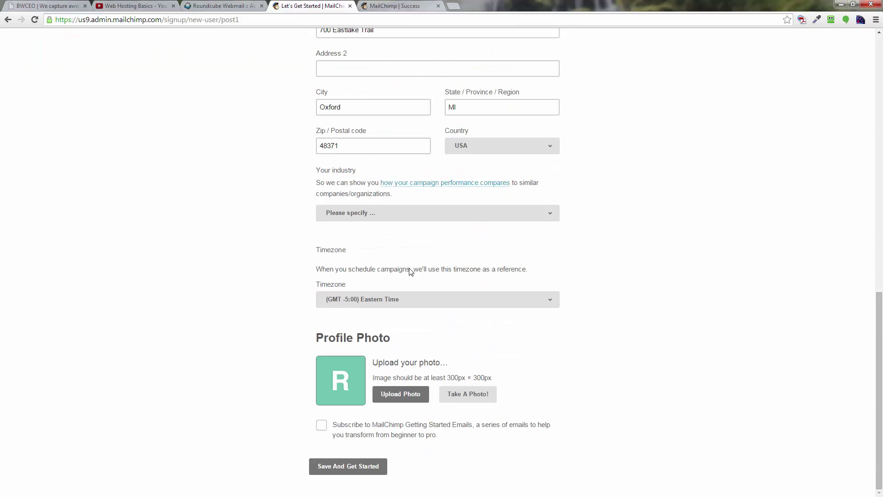
# - Resubmit the form, skip the tour and search tips, and go to Create A List
pyautogui.click(378, 467)
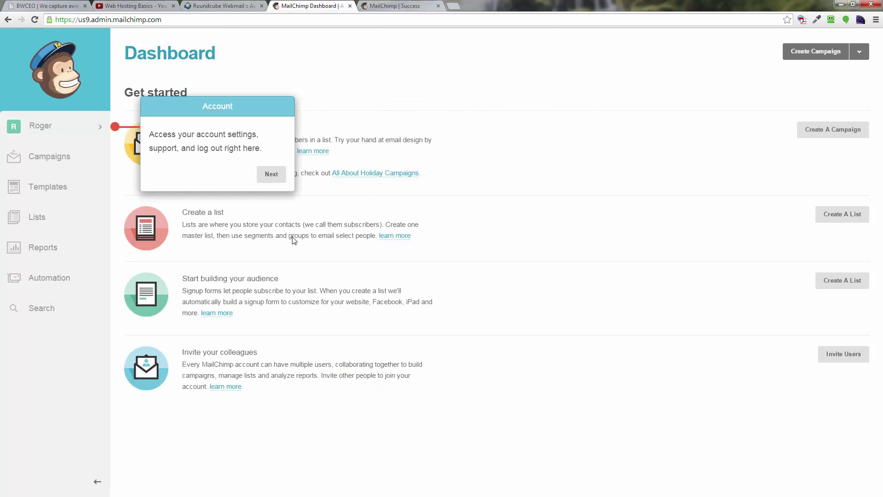
pyautogui.click(280, 180)
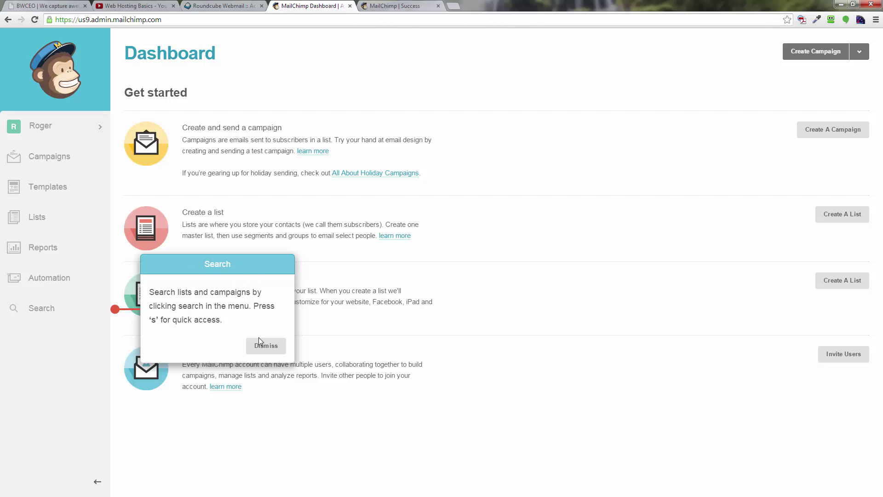
pyautogui.click(270, 348)
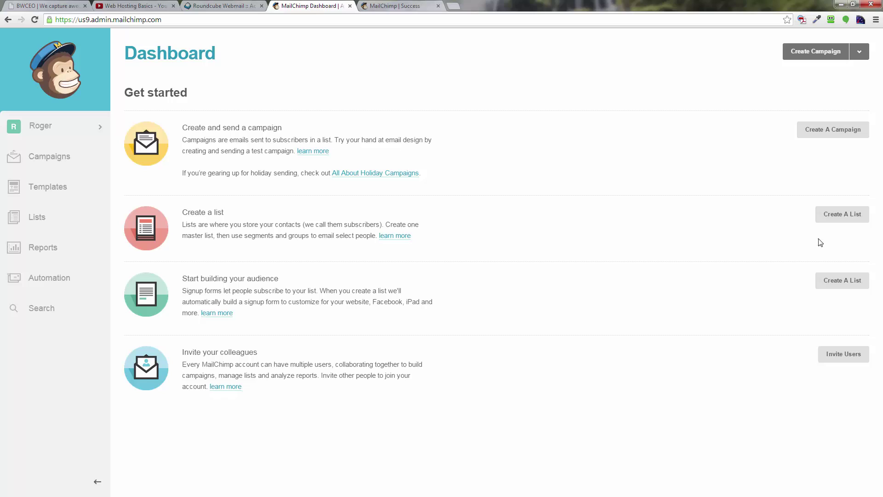
pyautogui.click(842, 214)
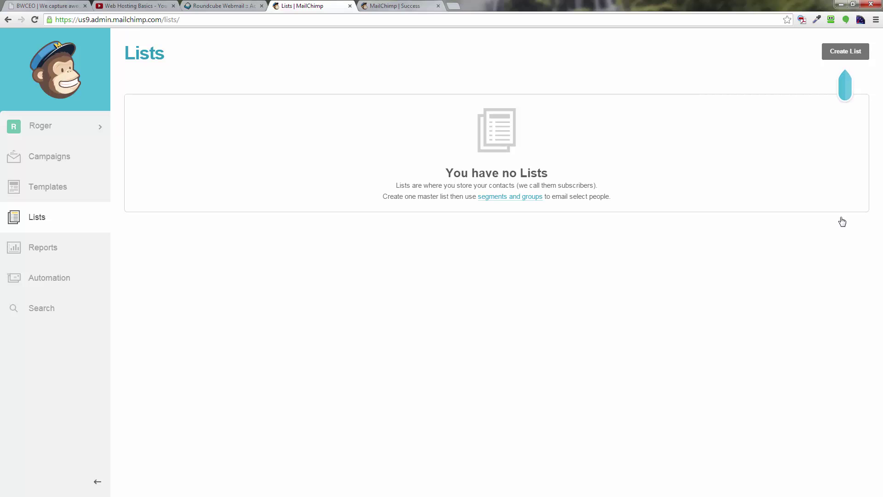
# - Zoom the Chrome page in four steps to 175%
pyautogui.click(876, 20)
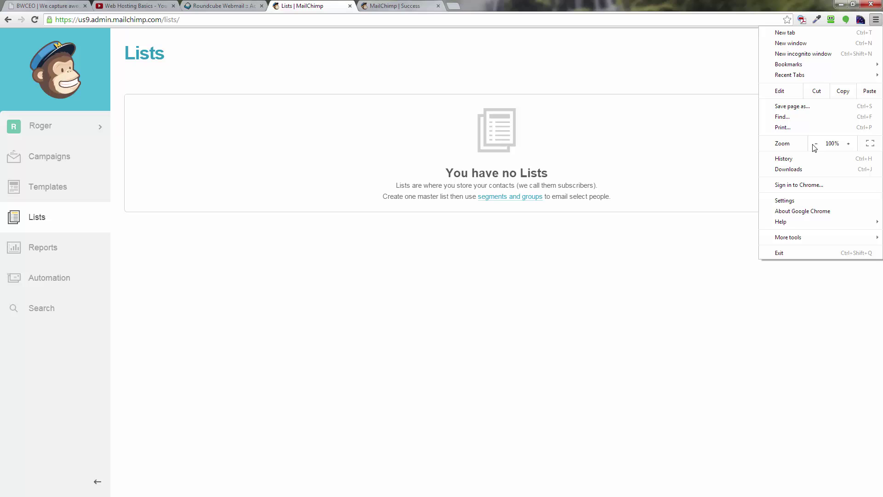
pyautogui.click(847, 144)
pyautogui.click(847, 144)
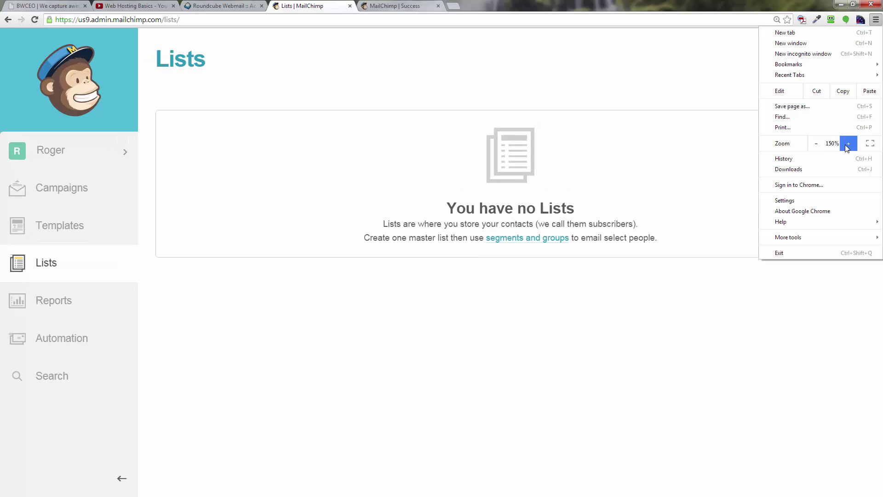
pyautogui.click(847, 144)
pyautogui.click(847, 144)
pyautogui.click(675, 120)
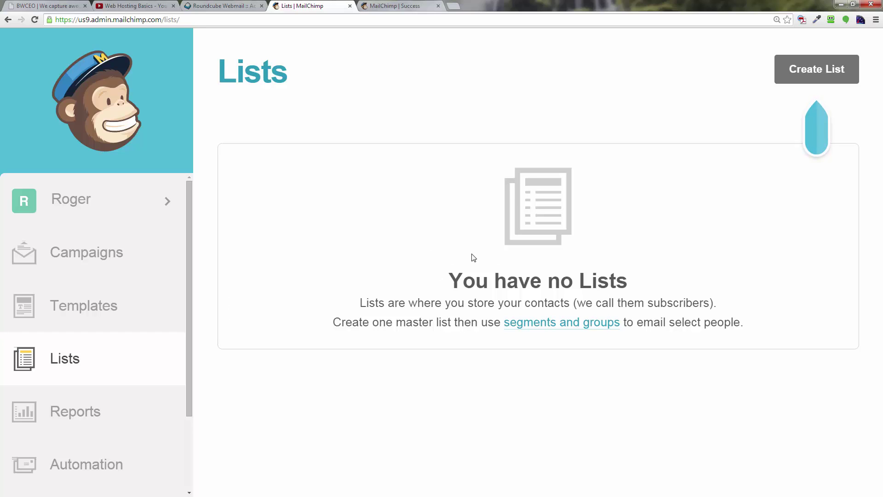
# - Create a new list named testeroo2
pyautogui.click(820, 69)
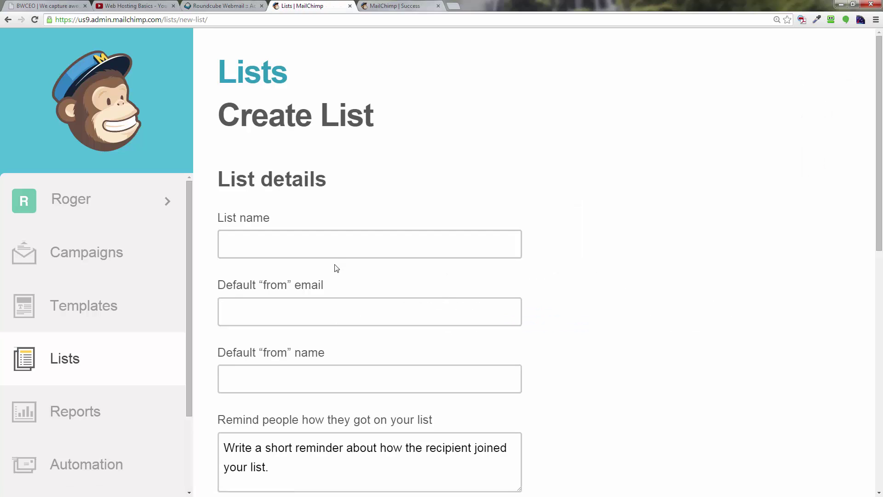
pyautogui.click(313, 247)
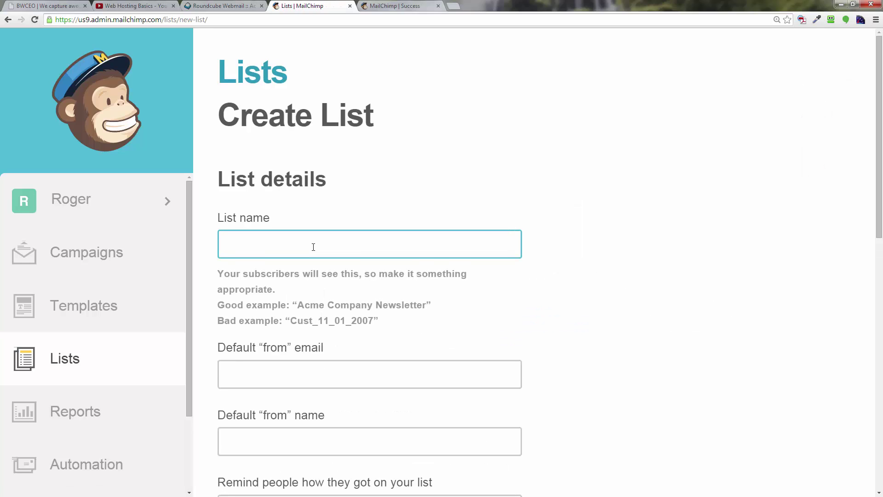
pyautogui.write('t')
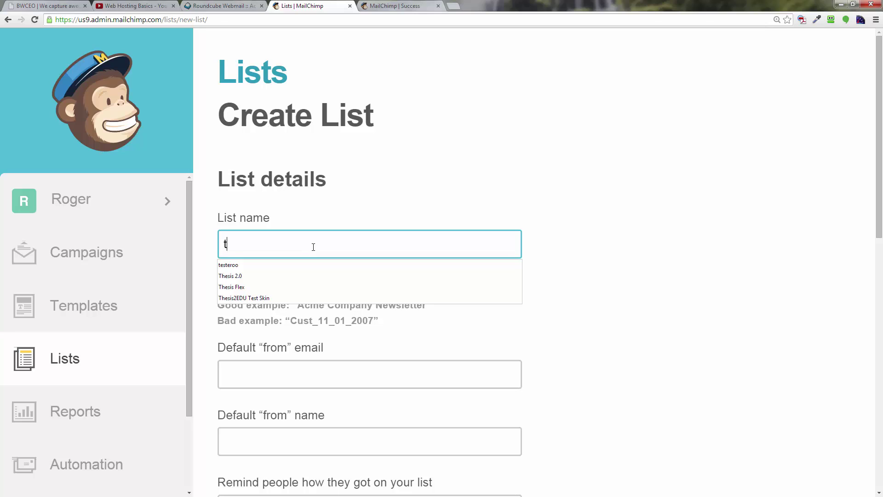
pyautogui.write('erst')
pyautogui.press('BackSpace')
pyautogui.press('BackSpace')
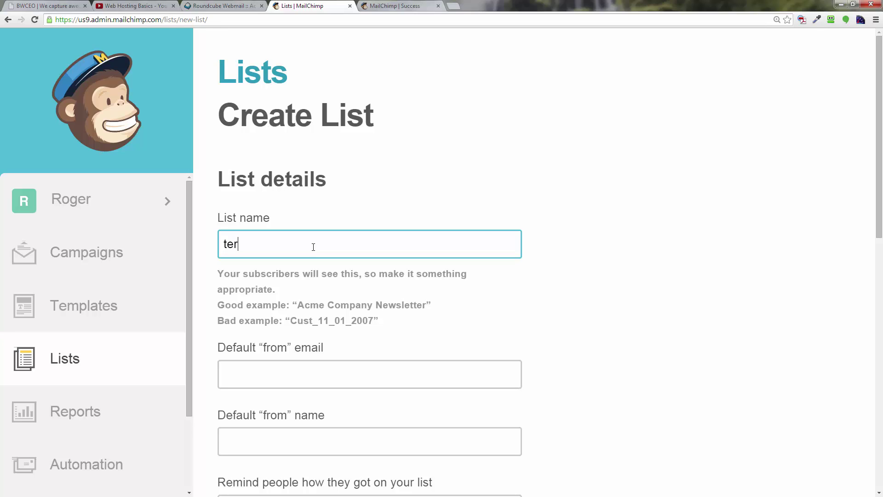
pyautogui.press('BackSpace')
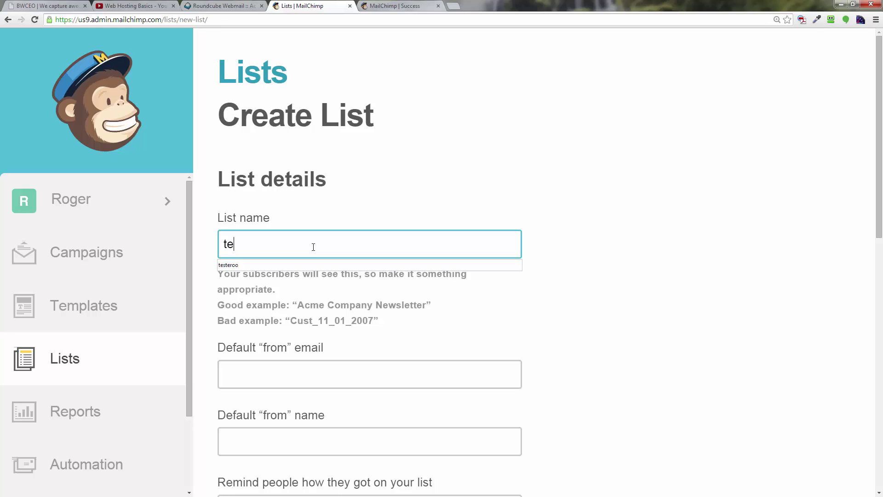
pyautogui.write('ster')
pyautogui.write('oo2')
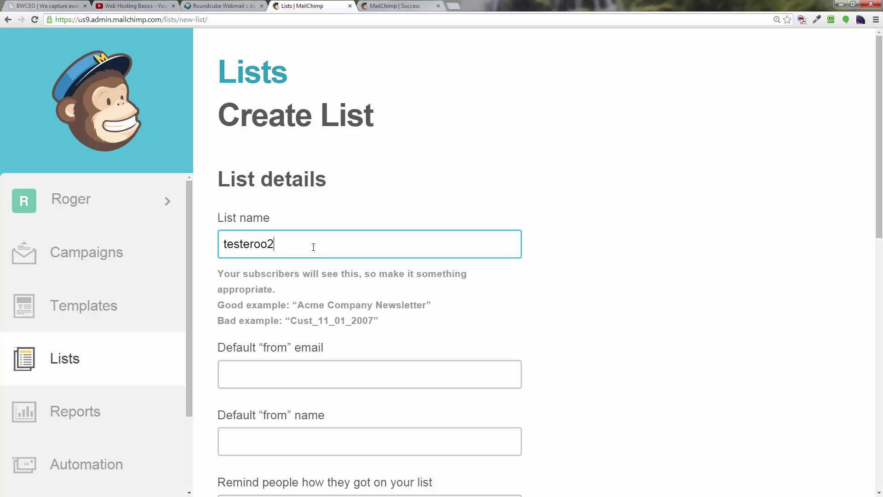
# - Choose the suggested default from e-mail and enter the sender's name as the from name
pyautogui.click(339, 370)
pyautogui.scroll(-2, 509, 343)
pyautogui.scroll(2, 508, 342)
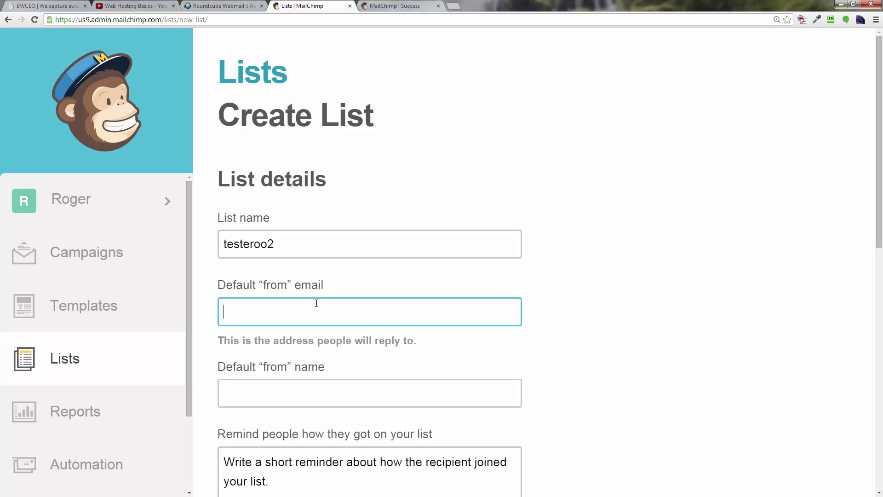
pyautogui.write('list')
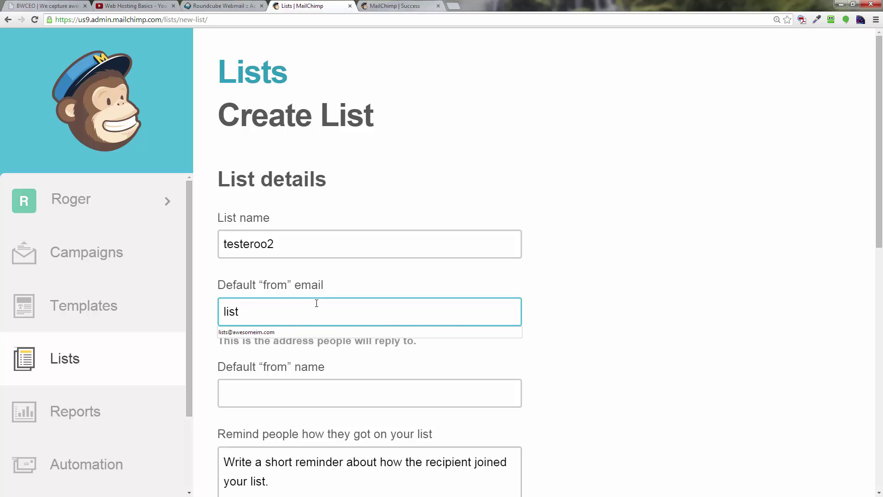
pyautogui.click(274, 331)
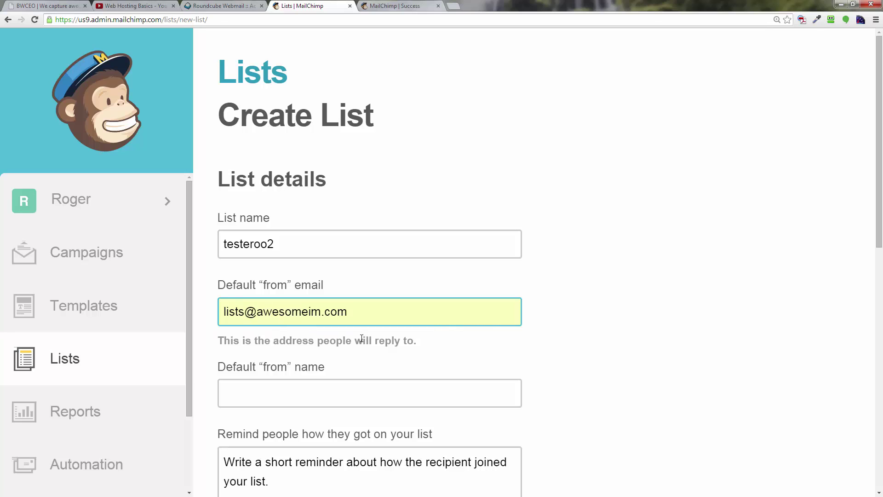
pyautogui.click(265, 391)
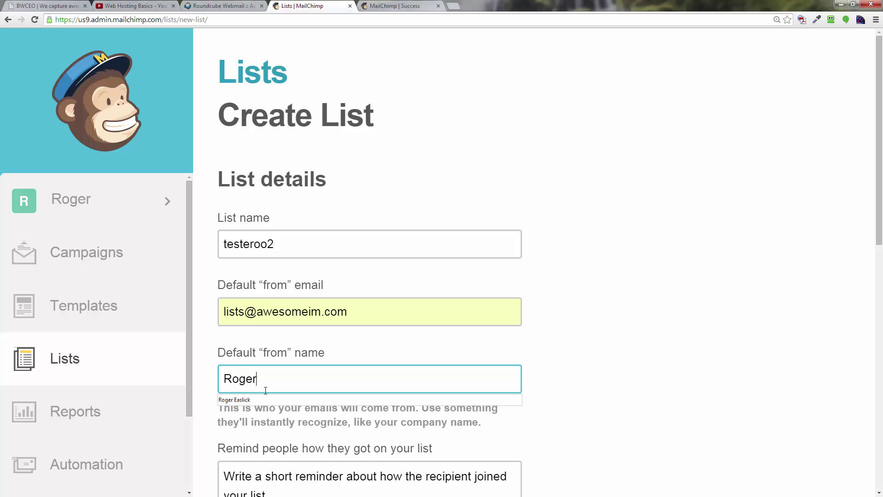
# - Enter the reminder text 'Thanks for signing up for my WordPress tutorials!' in the list form
pyautogui.scroll(-3, 266, 390)
pyautogui.click(550, 325)
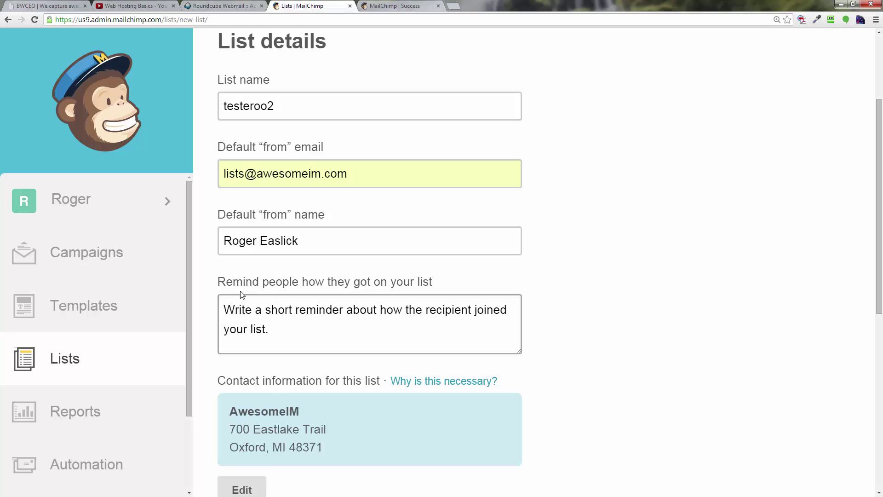
pyautogui.click(271, 329)
pyautogui.write('Tha')
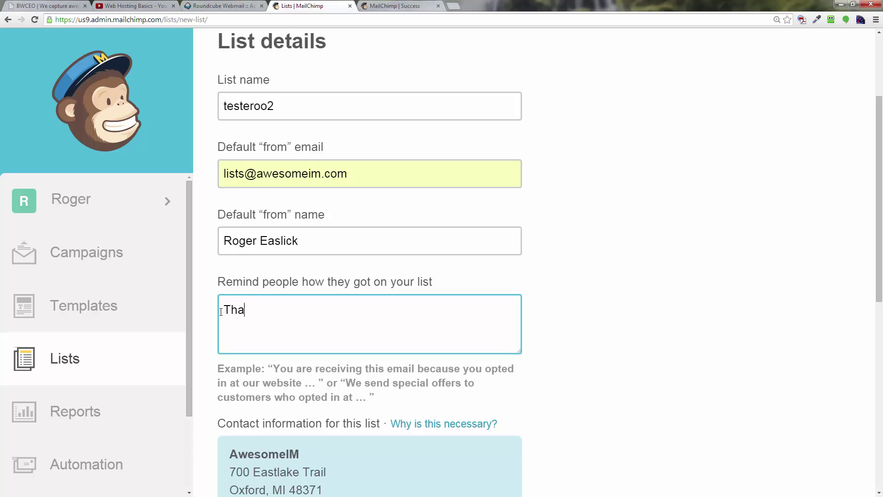
pyautogui.write('nks for signing upgot')
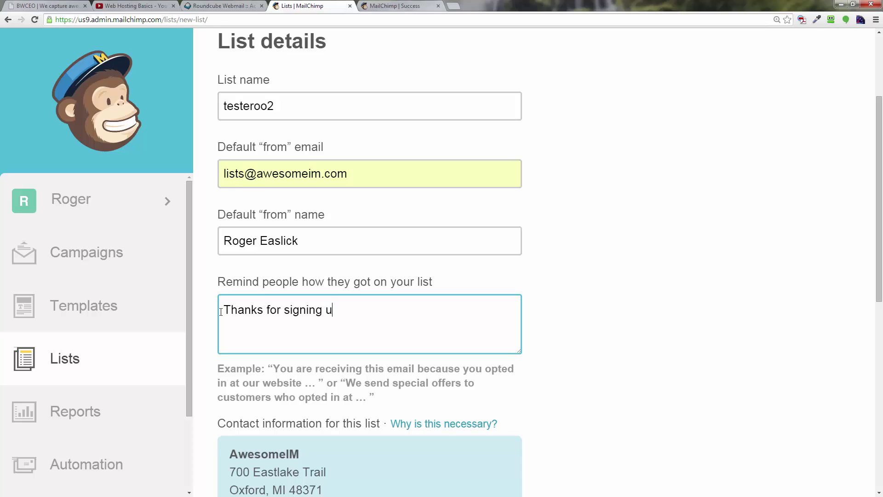
pyautogui.press('BackSpace')
pyautogui.press('BackSpace')
pyautogui.press('BackSpace')
pyautogui.write('for  my we')
pyautogui.press('BackSpace')
pyautogui.press('BackSpace')
pyautogui.press('BackSpace')
pyautogui.press('BackSpace')
pyautogui.press('BackSpace')
pyautogui.press('BackSpace')
pyautogui.write('my WordPr')
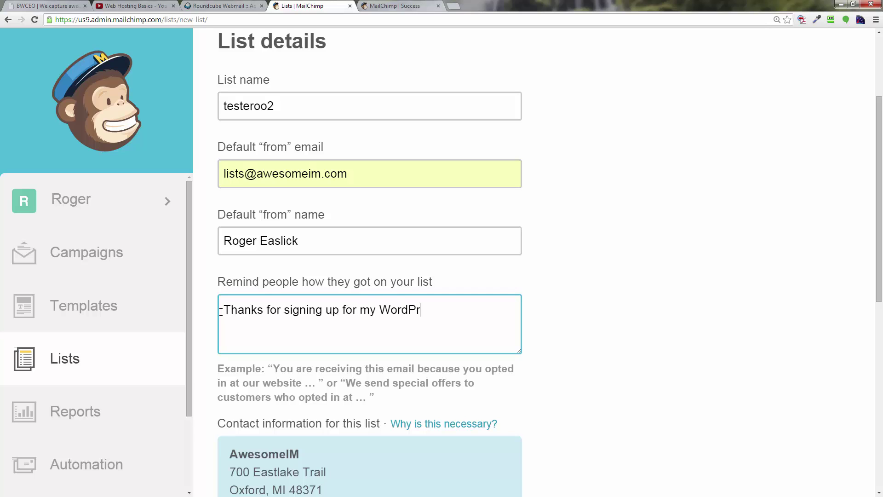
pyautogui.write('ess tutoria')
pyautogui.write('ls')
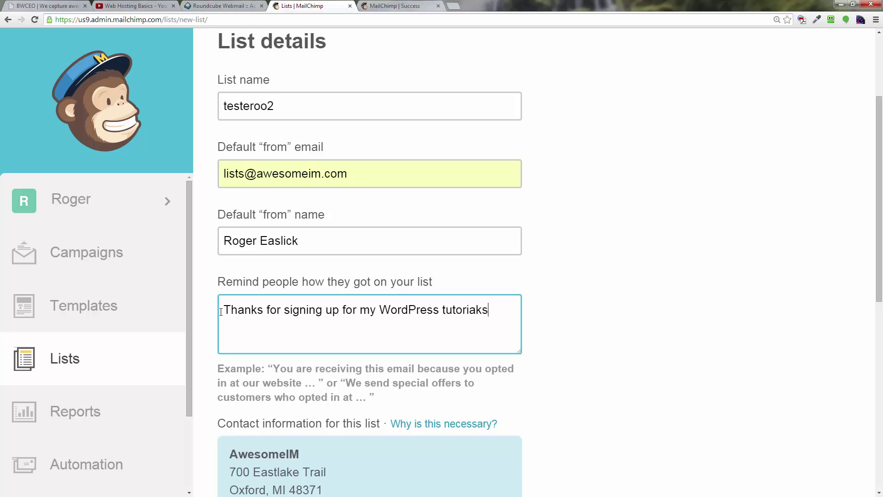
pyautogui.press('BackSpace')
pyautogui.press('BackSpace')
pyautogui.write('ls')
pyautogui.scroll(-5, 221, 311)
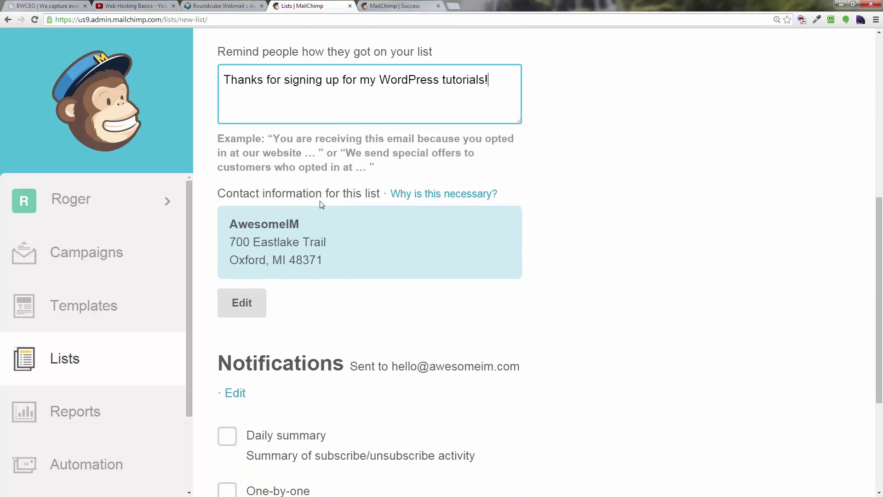
pyautogui.scroll(-4, 335, 324)
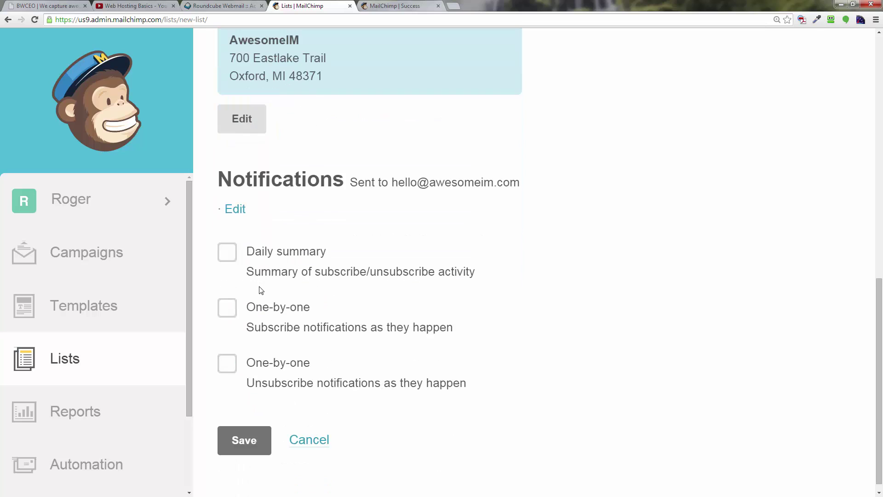
# - Save the testeroo2 list, dismiss the search tip, and open its Signup forms page
pyautogui.click(260, 446)
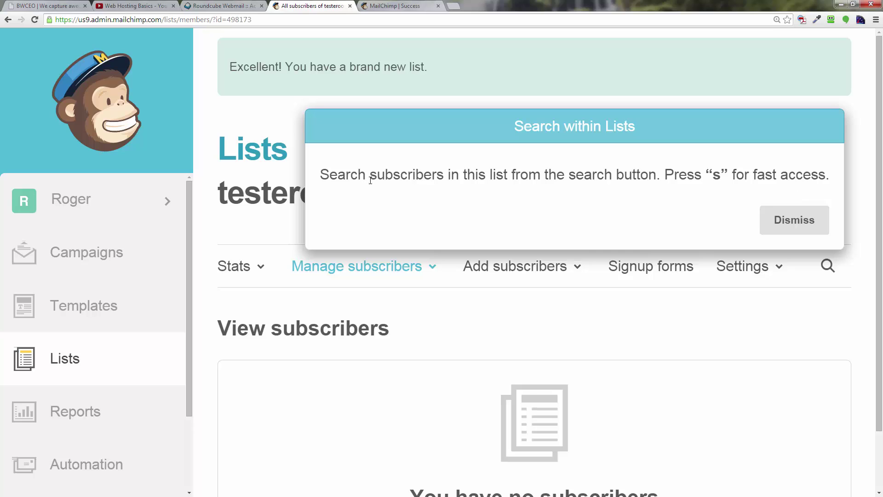
pyautogui.click(800, 224)
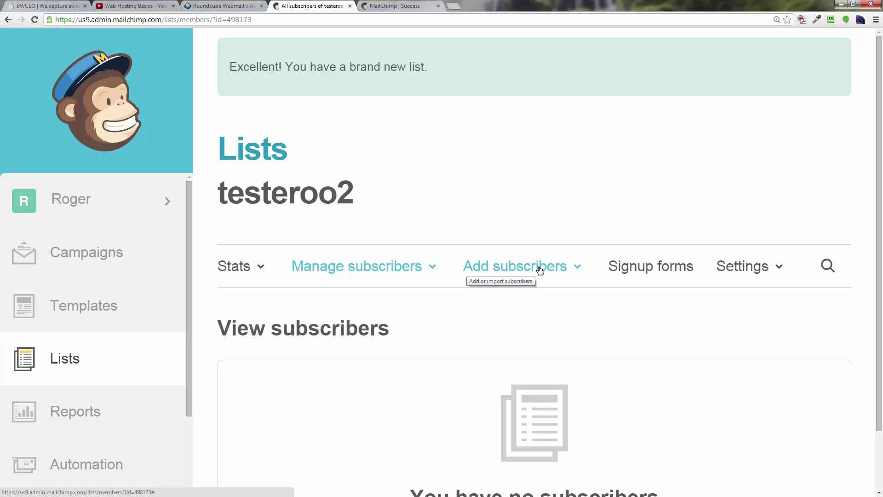
pyautogui.click(660, 271)
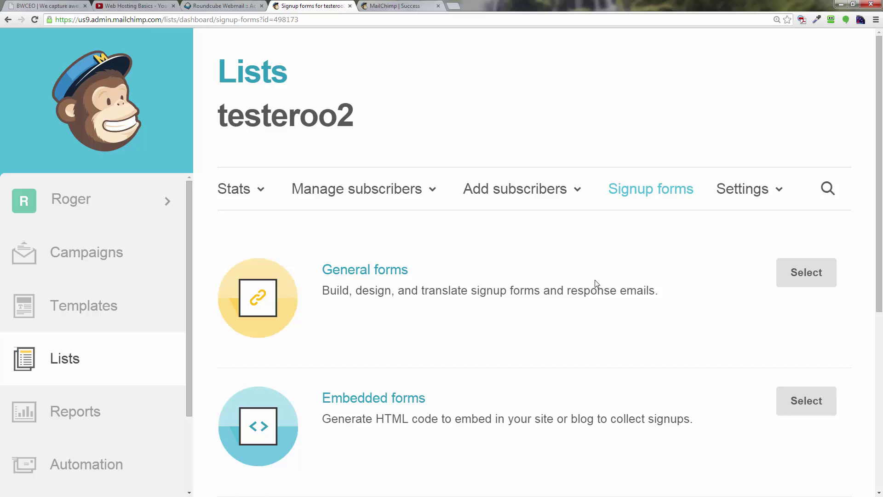
pyautogui.scroll(-3, 460, 335)
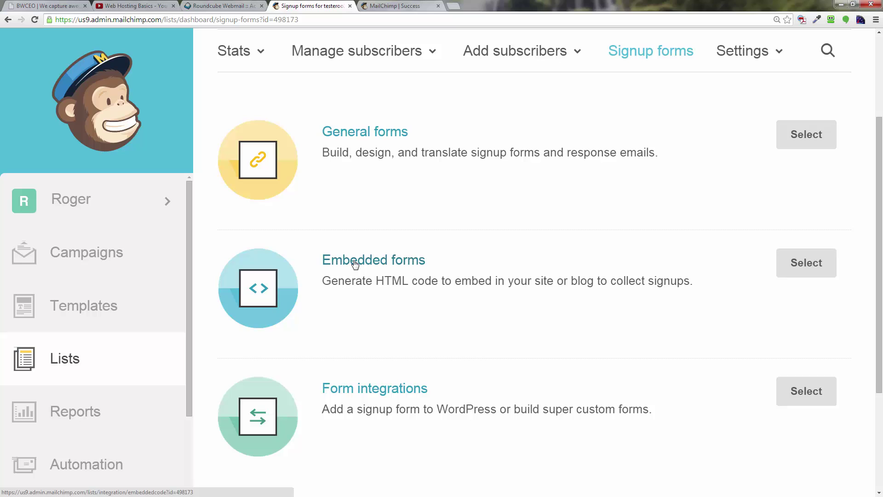
pyautogui.click(355, 262)
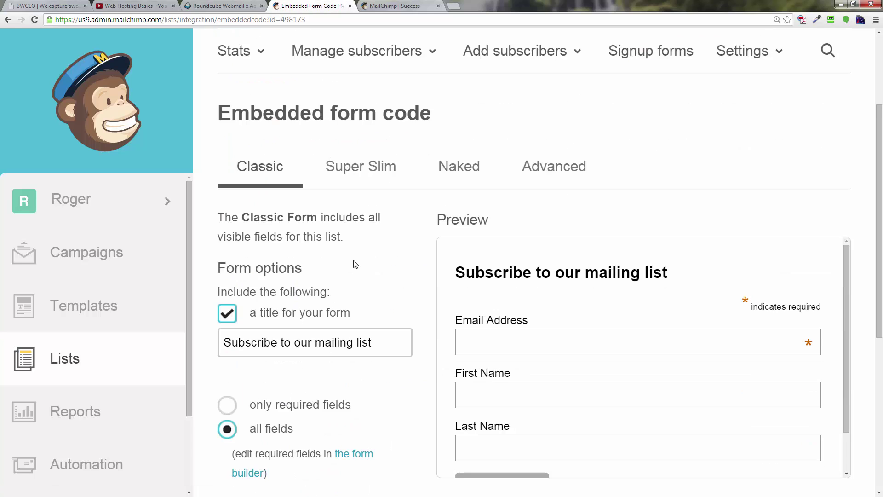
pyautogui.scroll(-2, 355, 264)
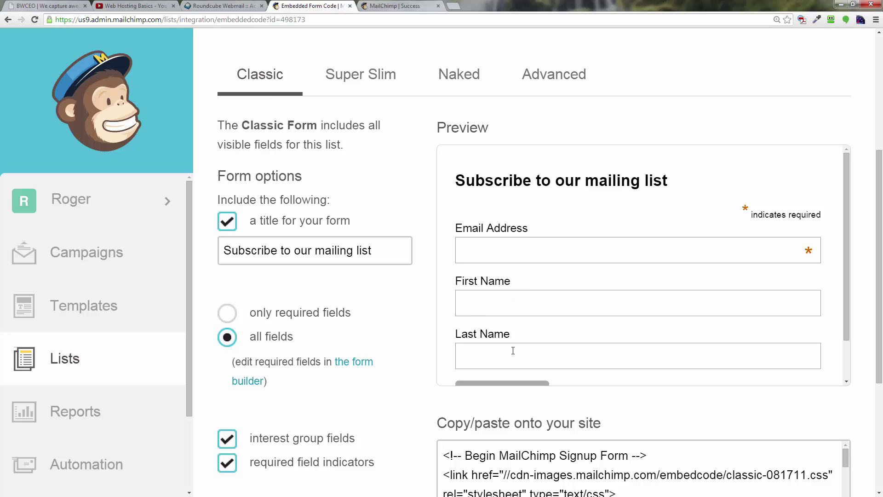
pyautogui.scroll(-1, 513, 351)
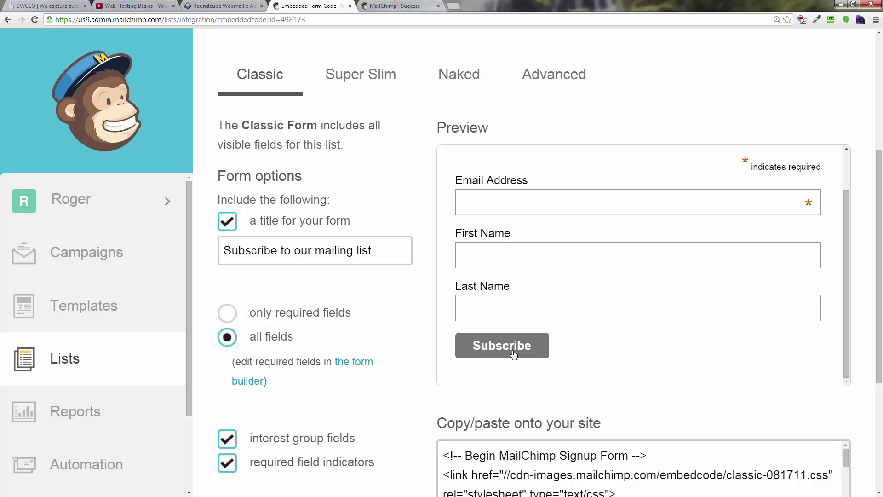
pyautogui.scroll(-2, 513, 354)
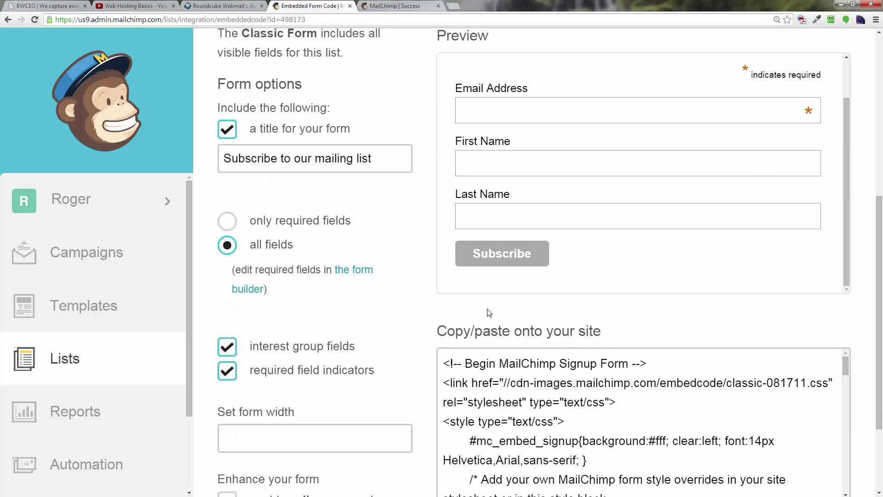
pyautogui.scroll(5, 489, 310)
pyautogui.scroll(-8, 489, 312)
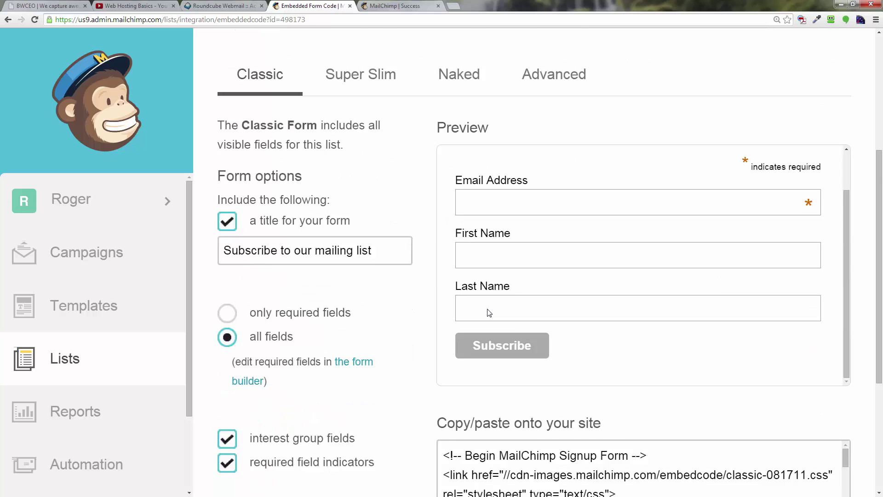
pyautogui.scroll(-3, 489, 312)
pyautogui.scroll(9, 489, 312)
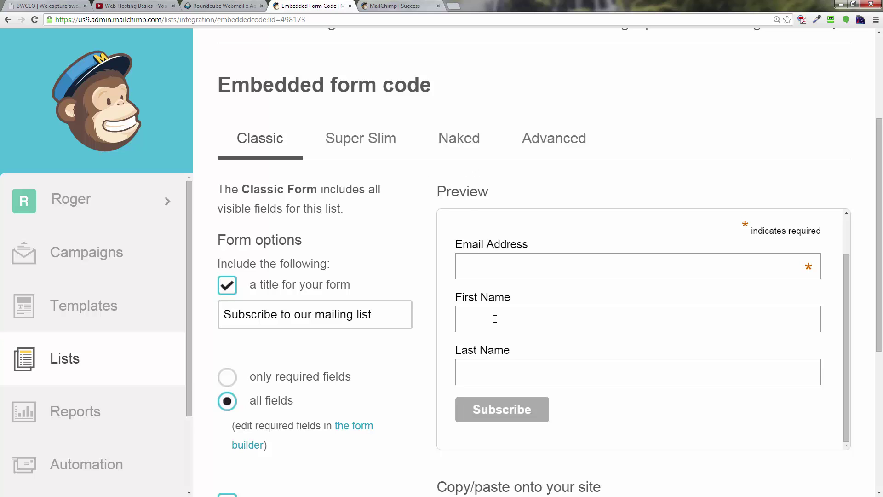
pyautogui.scroll(-2, 333, 203)
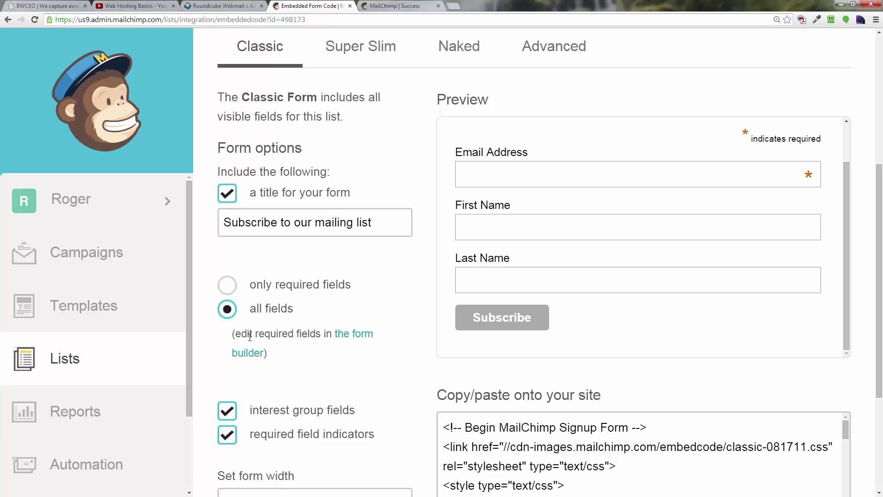
# - Open the testeroo2 signup form builder and select the Last Name field
pyautogui.click(359, 339)
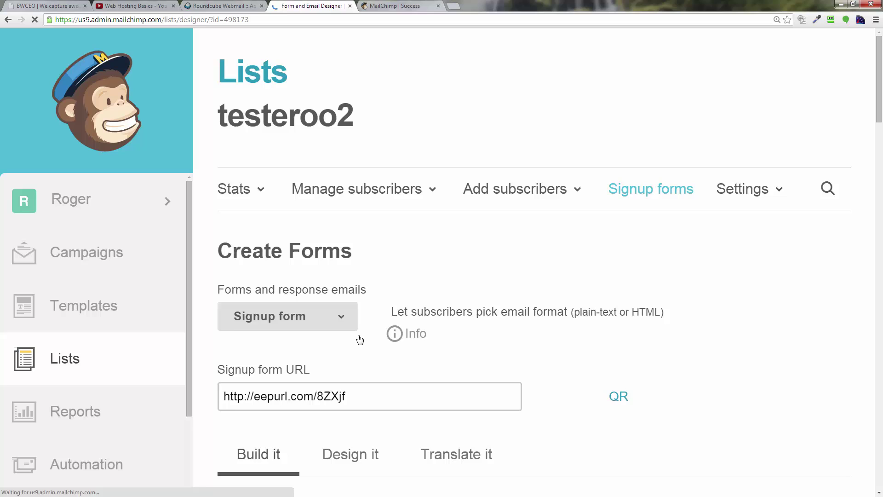
pyautogui.scroll(-3, 360, 338)
pyautogui.scroll(-4, 361, 338)
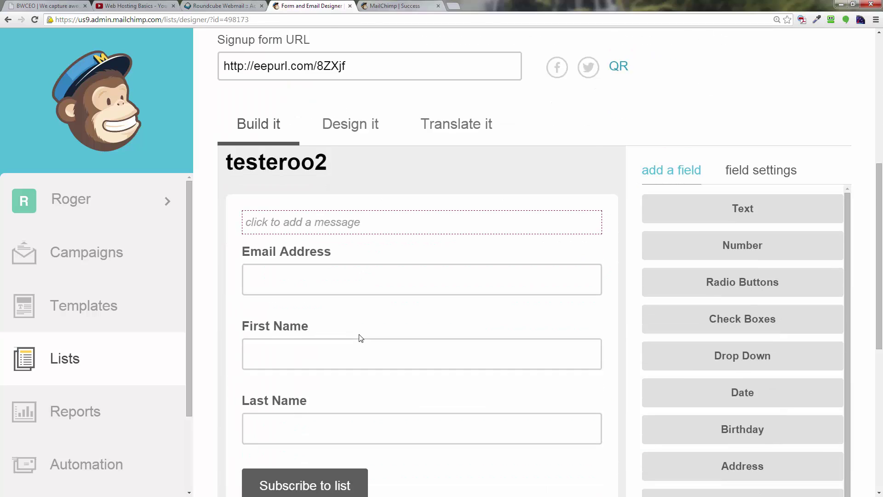
pyautogui.scroll(-2, 361, 338)
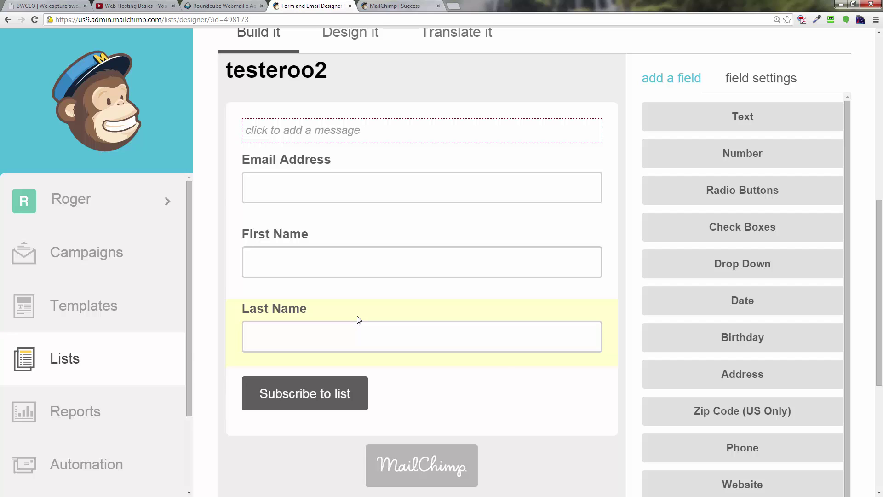
pyautogui.moveTo(359, 319); pyautogui.dragTo(669, 317)
pyautogui.moveTo(603, 315); pyautogui.dragTo(422, 316)
pyautogui.click(424, 322)
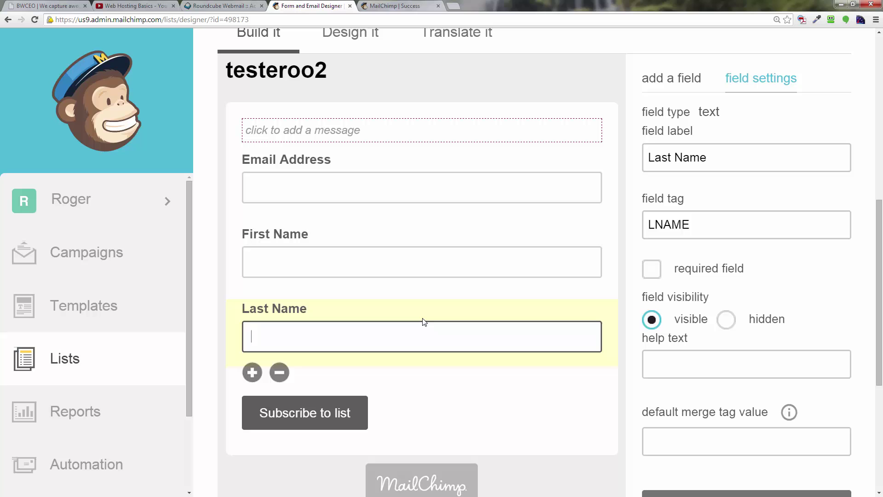
# - Delete the Last Name field, confirming by typing DELETE
pyautogui.click(279, 373)
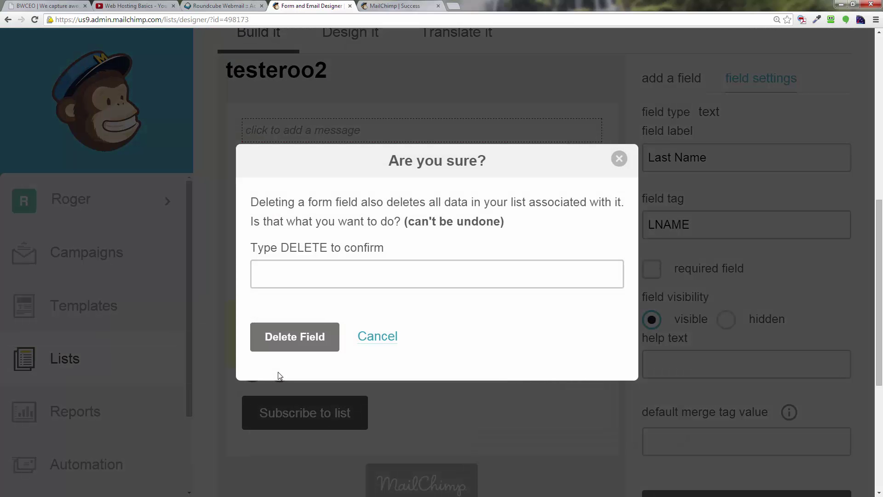
pyautogui.click(619, 159)
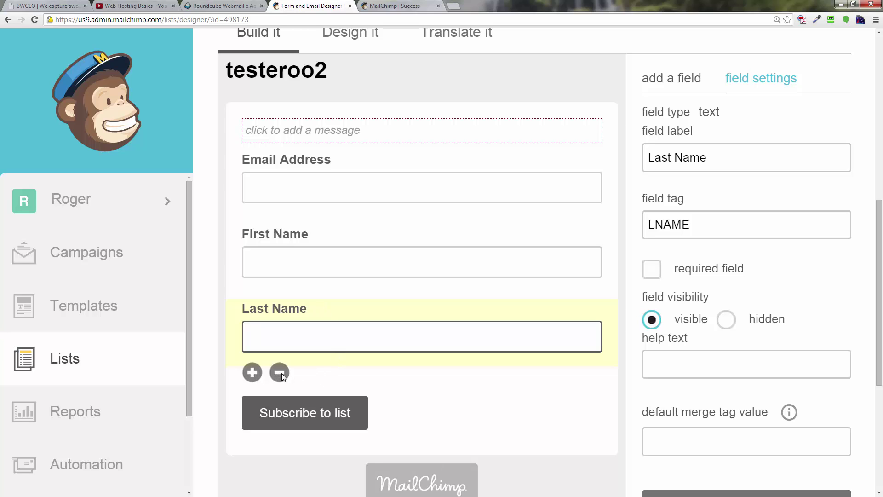
pyautogui.click(281, 374)
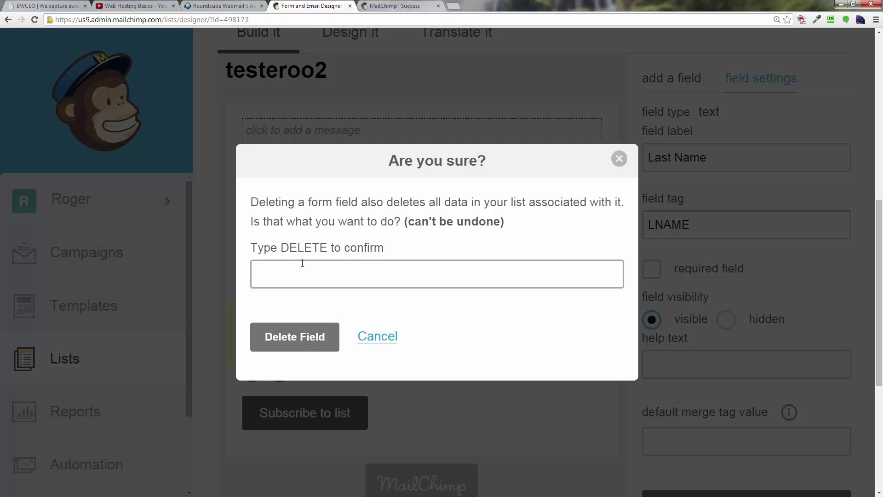
pyautogui.write('DL')
pyautogui.press('BackSpace')
pyautogui.write('ELETE')
pyautogui.click(275, 337)
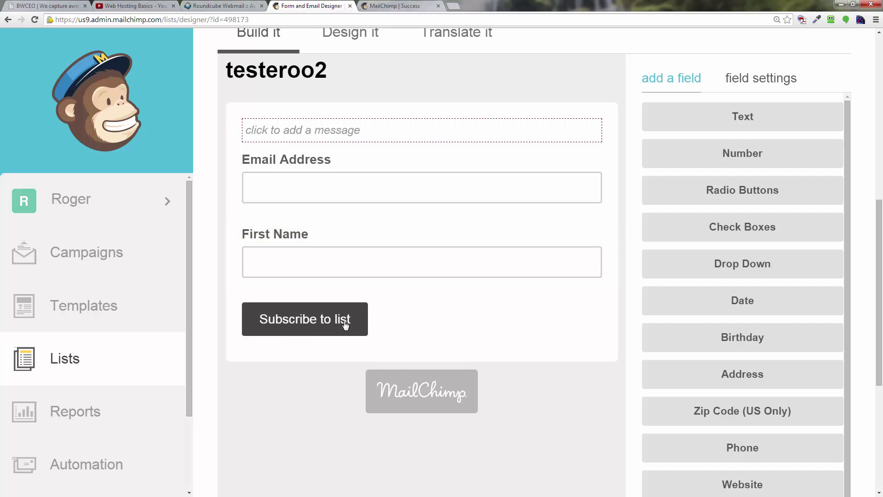
# - Scroll through the form to check that only Email Address and First Name remain
pyautogui.scroll(-5, 377, 327)
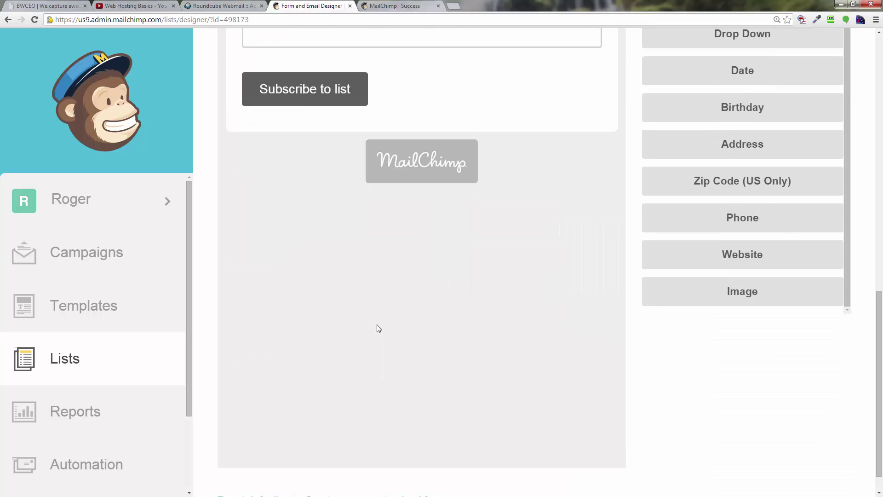
pyautogui.scroll(11, 377, 327)
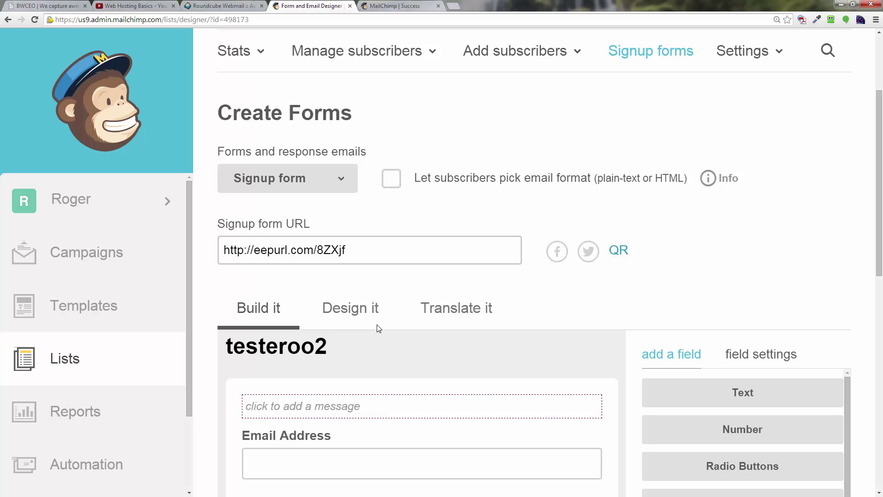
pyautogui.scroll(-5, 378, 327)
pyautogui.scroll(8, 376, 327)
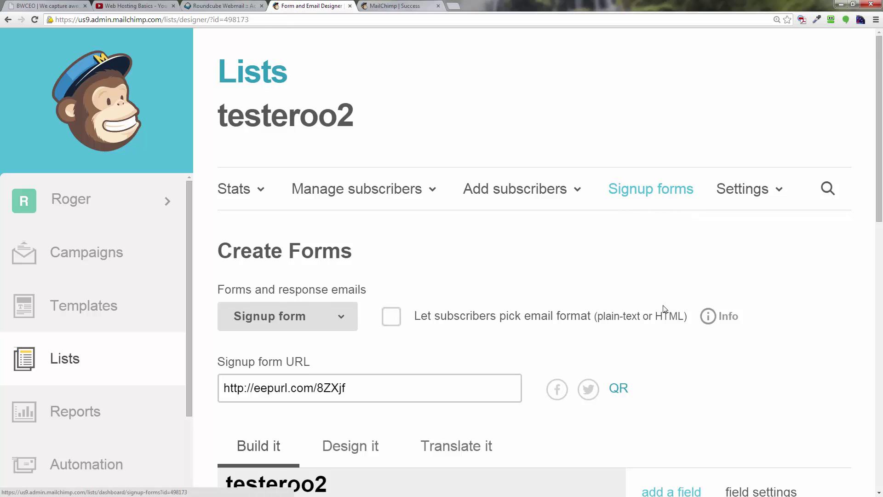
pyautogui.scroll(-1, 665, 309)
pyautogui.scroll(-13, 665, 308)
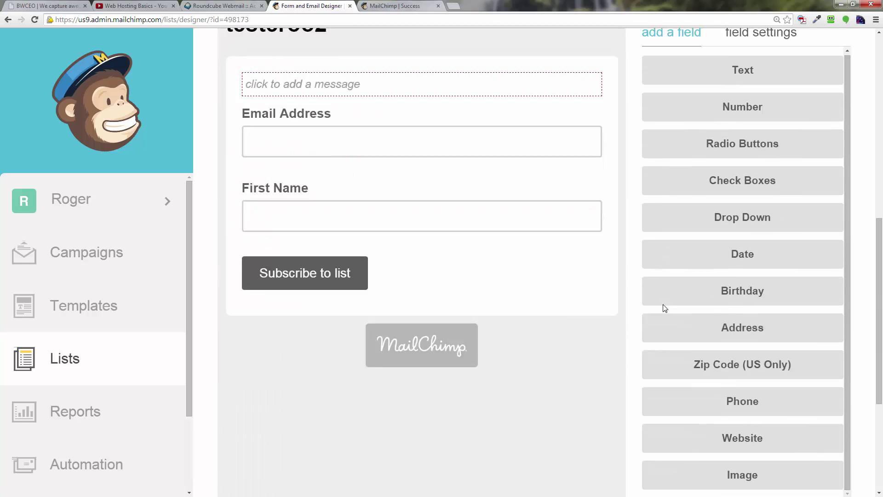
pyautogui.scroll(-1, 666, 308)
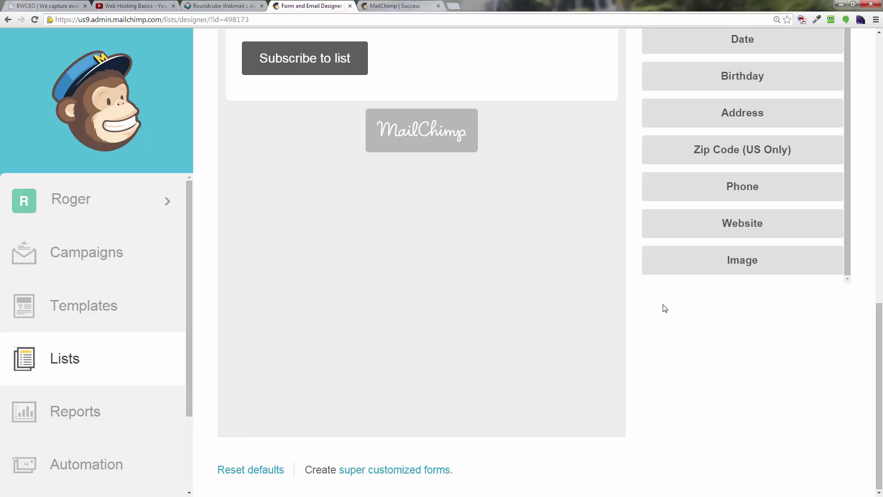
pyautogui.scroll(14, 665, 308)
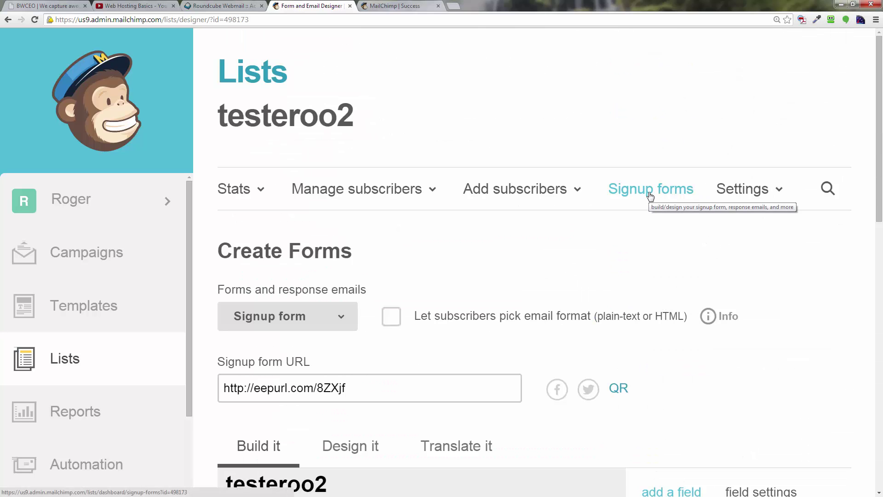
# - Go to the list's Embedded forms page under Signup forms
pyautogui.click(650, 195)
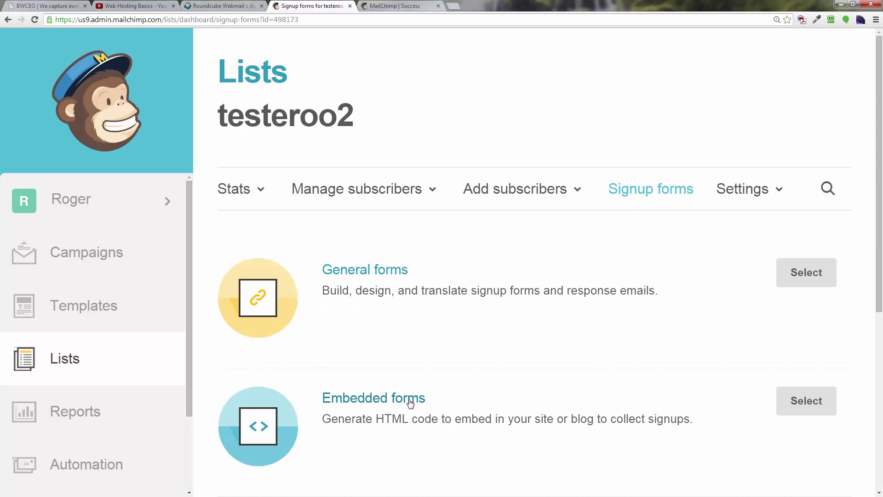
pyautogui.scroll(-3, 423, 393)
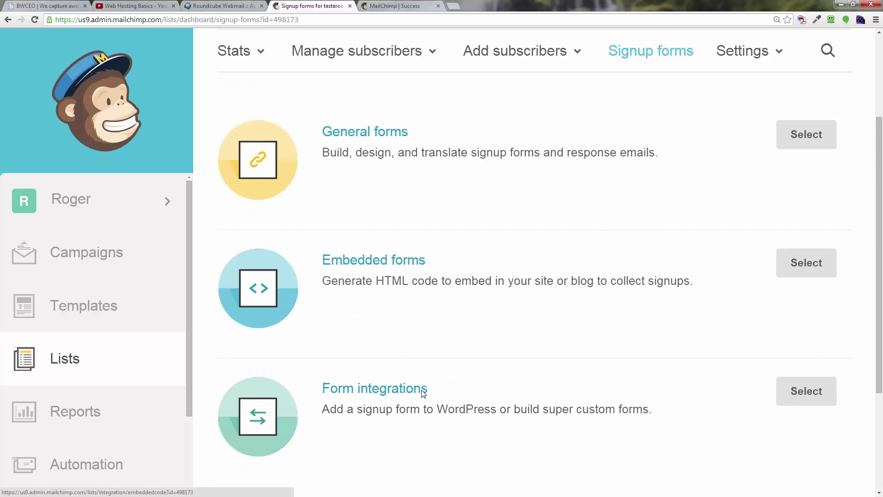
pyautogui.click(401, 264)
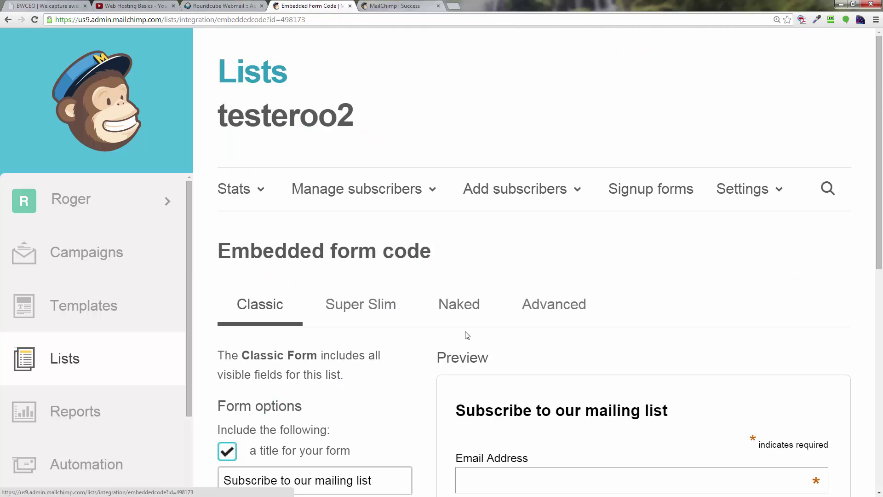
pyautogui.scroll(-4, 461, 332)
pyautogui.scroll(-4, 461, 331)
pyautogui.scroll(2, 478, 299)
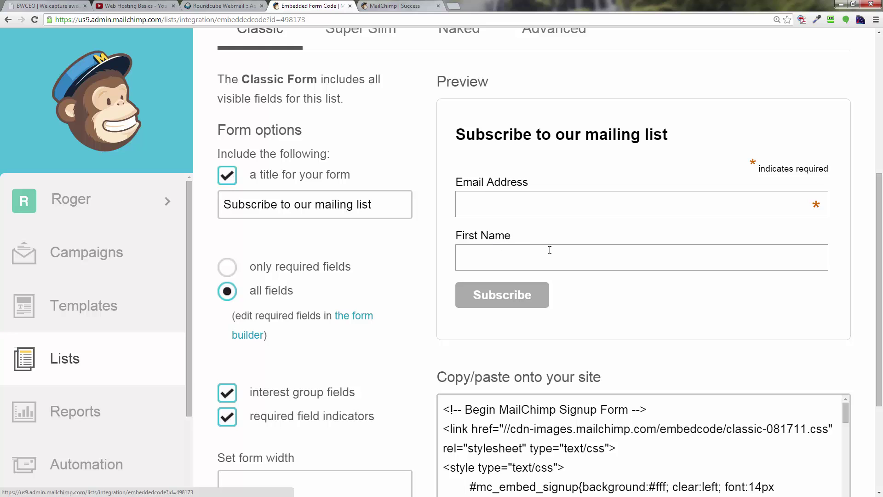
pyautogui.scroll(-3, 550, 250)
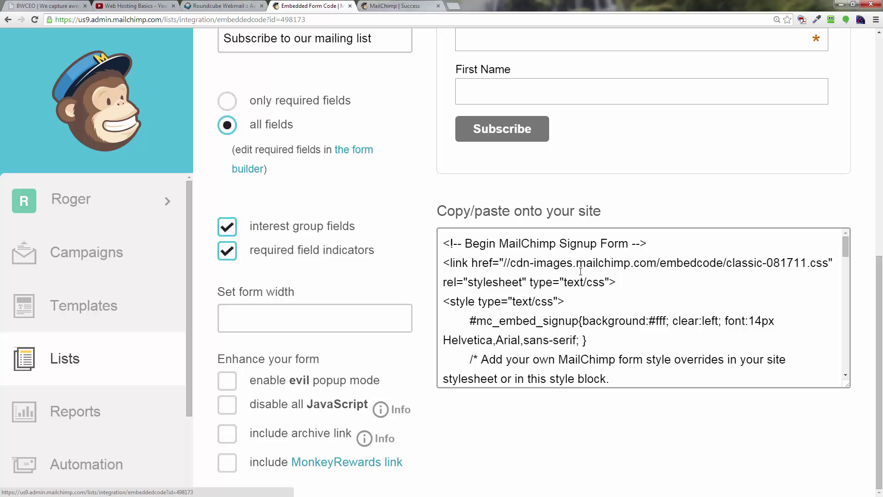
# - Copy the entire Classic embed code and switch to the BWCEO site tab
pyautogui.click(586, 314)
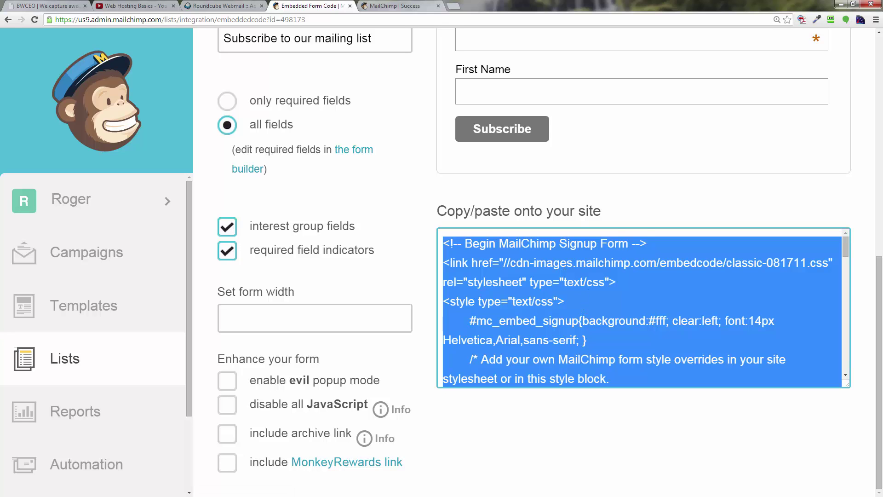
pyautogui.rightClick(565, 265)
pyautogui.click(592, 308)
pyautogui.click(55, 6)
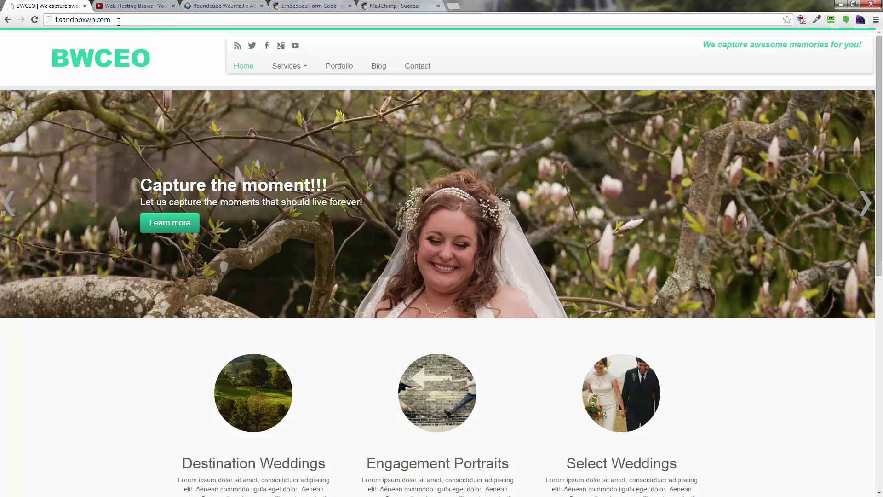
# - Load the site's /wp-admin page and log in with the saved SandboxWP credentials
pyautogui.click(126, 19)
pyautogui.click(126, 20)
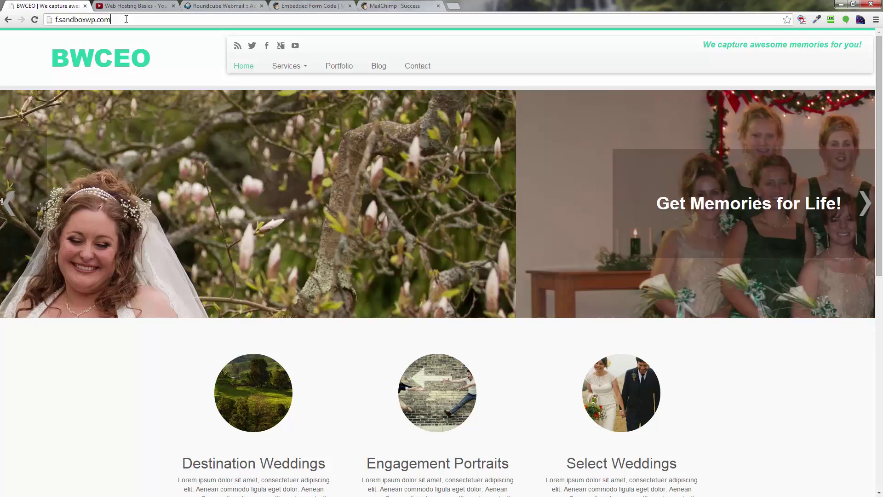
pyautogui.write('/wp-')
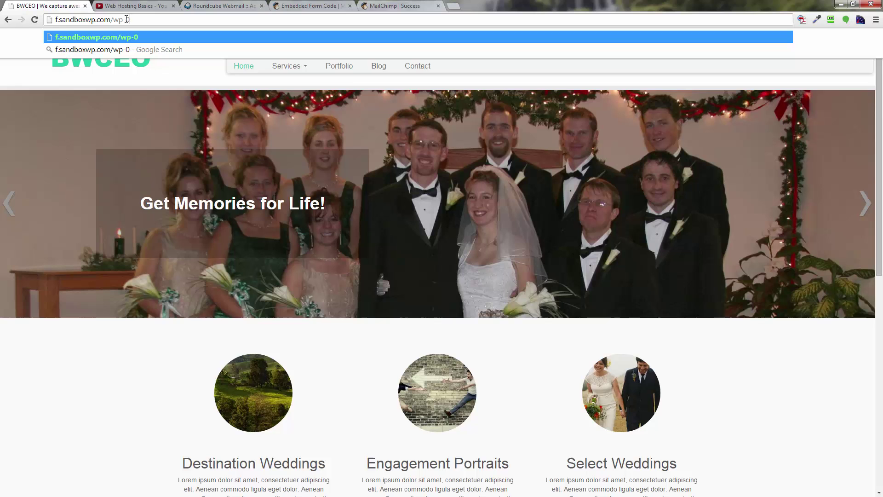
pyautogui.write('a')
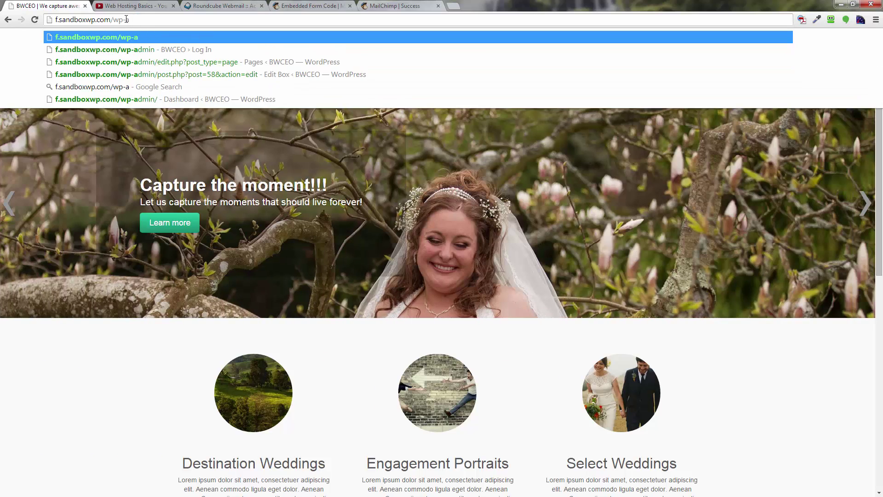
pyautogui.write('d')
pyautogui.press('BackSpace')
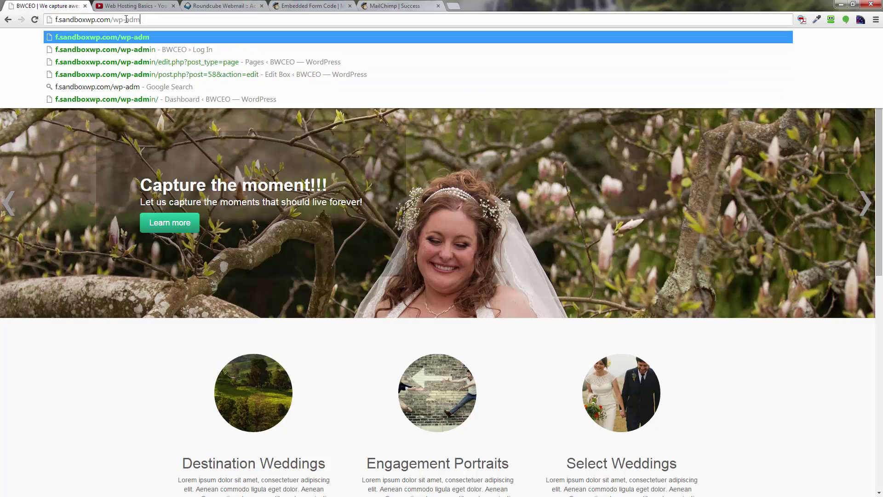
pyautogui.write('in')
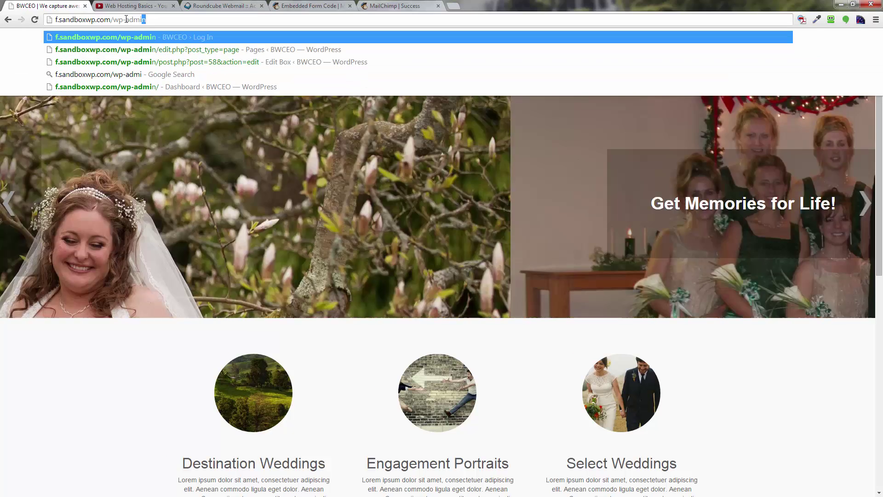
pyautogui.press('Return')
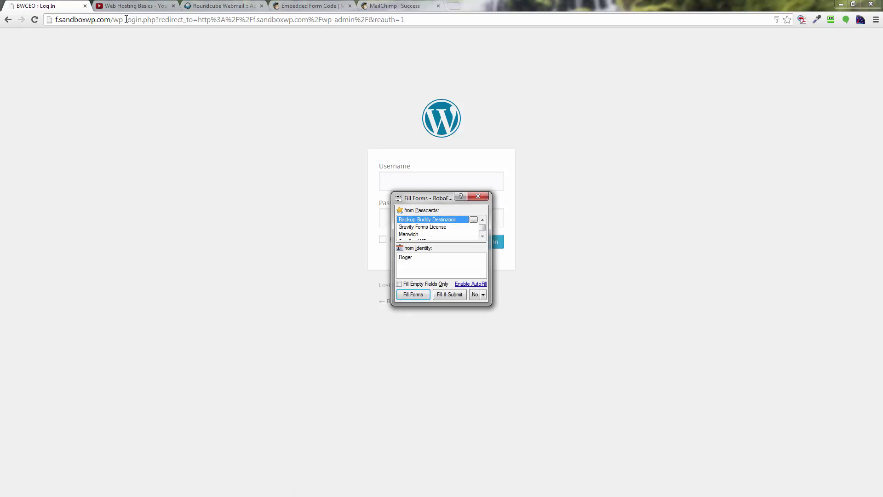
pyautogui.press('Down')
pyautogui.press('Down')
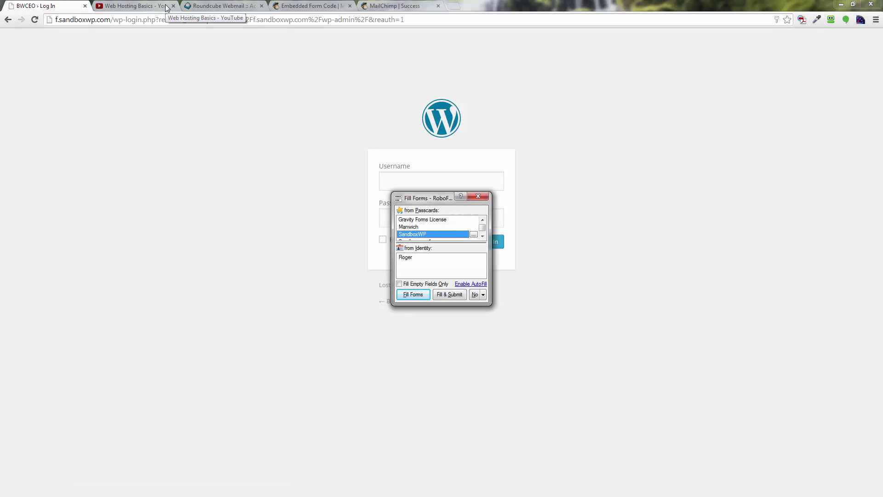
pyautogui.press('Return')
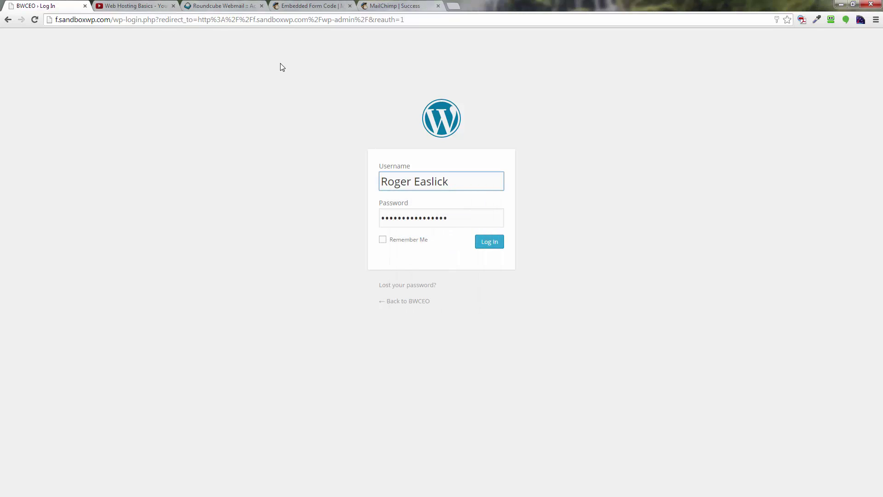
pyautogui.click(500, 245)
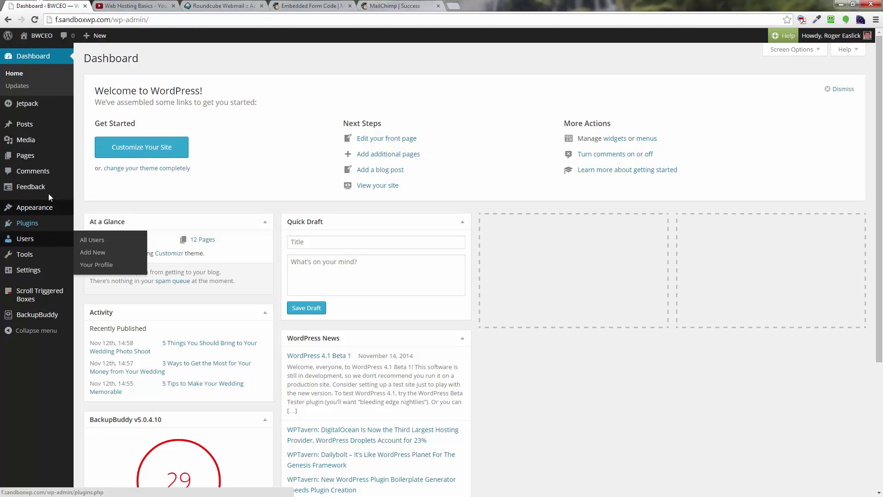
# - Under Appearance > Widgets, add a Text widget to the Right Sidebar
pyautogui.moveTo(43, 143)
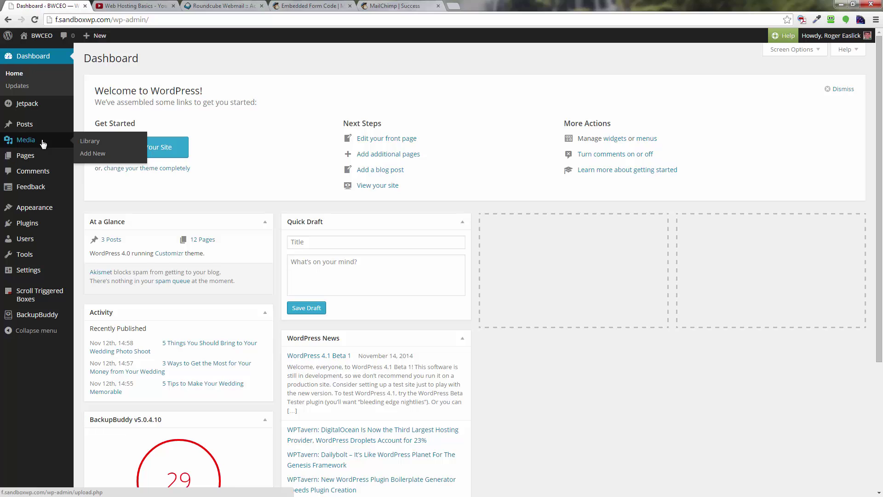
pyautogui.moveTo(48, 223)
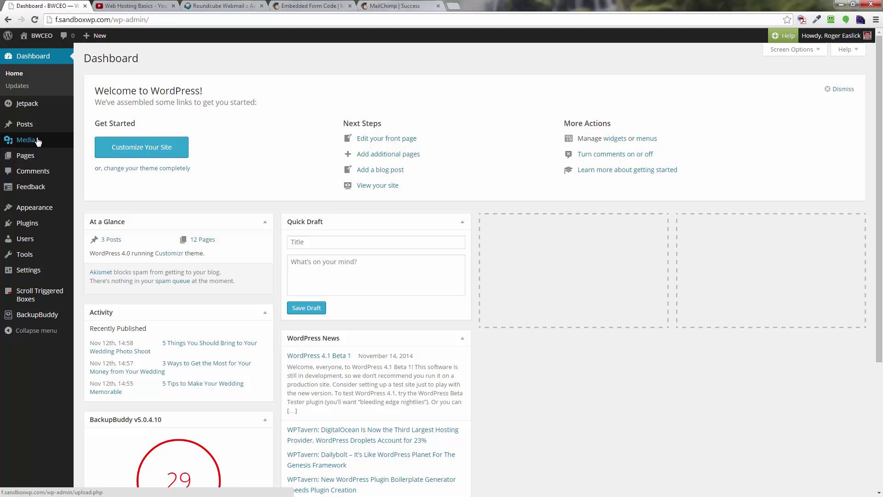
pyautogui.moveTo(36, 163)
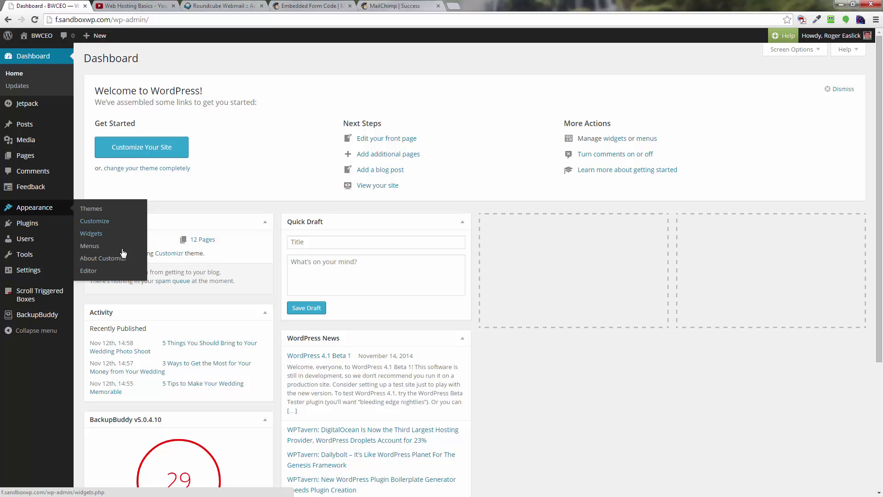
pyautogui.click(101, 237)
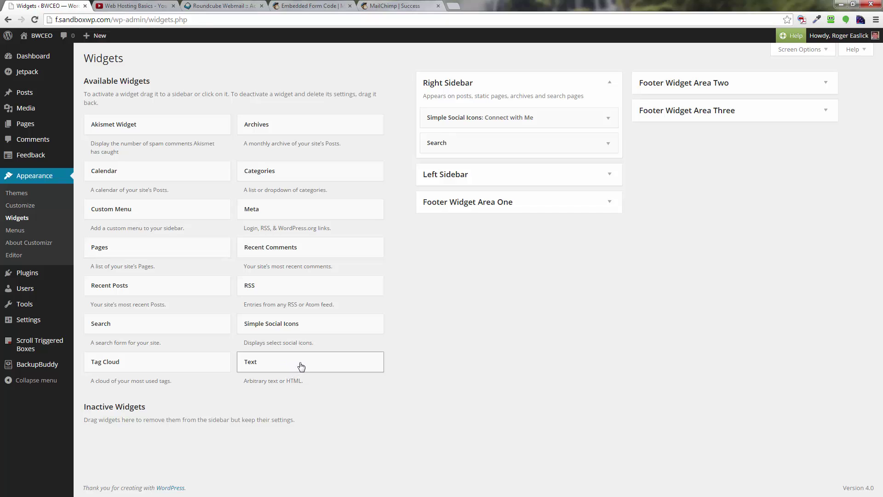
pyautogui.moveTo(301, 366); pyautogui.dragTo(484, 169)
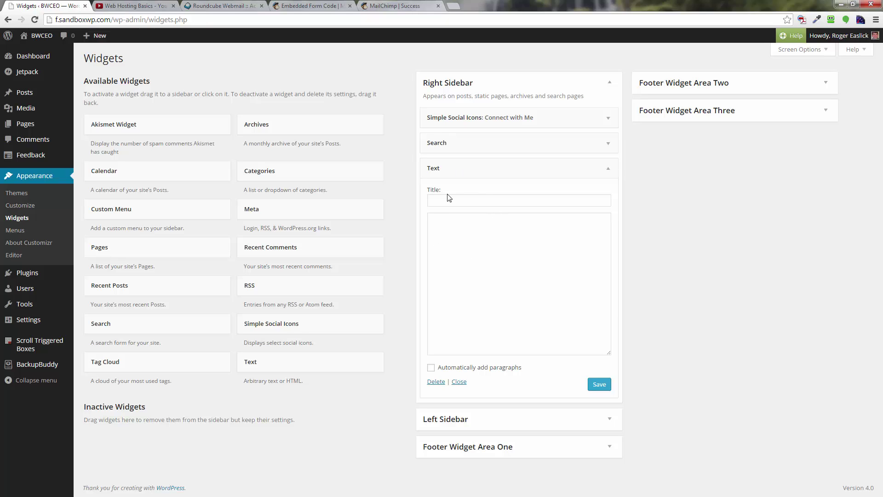
# - Paste the MailChimp signup form code into the Text widget and save it
pyautogui.click(442, 222)
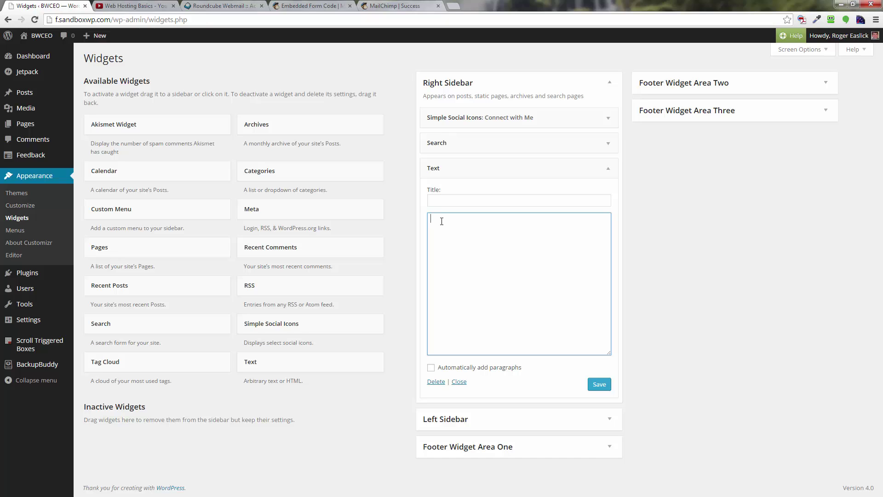
pyautogui.rightClick(442, 221)
pyautogui.click(464, 274)
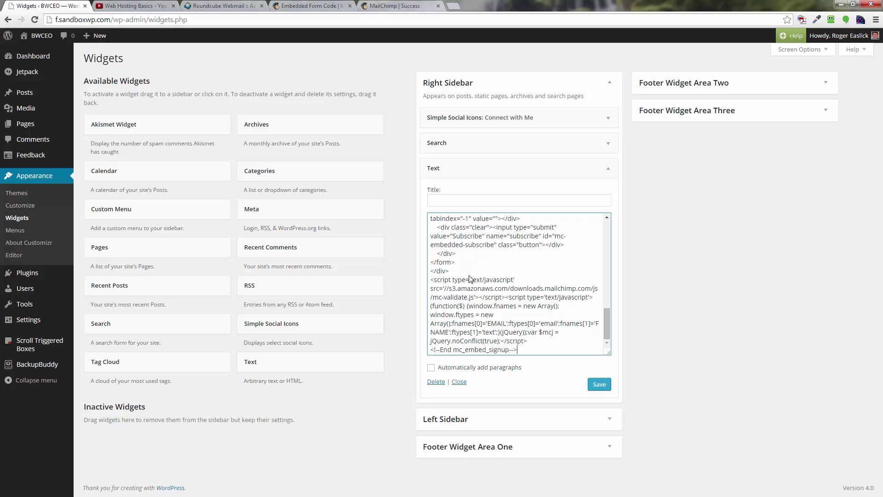
pyautogui.click(600, 387)
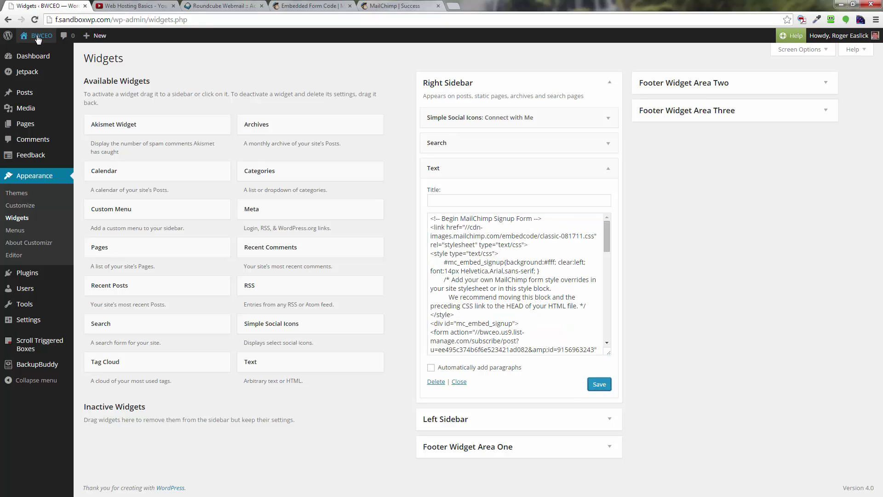
# - Open the live site in a new browser tab via Visit Site
pyautogui.moveTo(41, 36)
pyautogui.rightClick(37, 52)
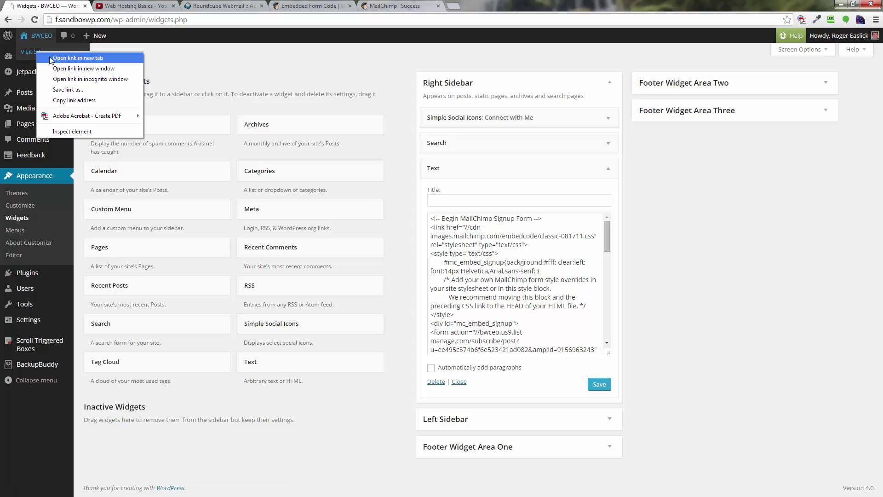
pyautogui.click(51, 58)
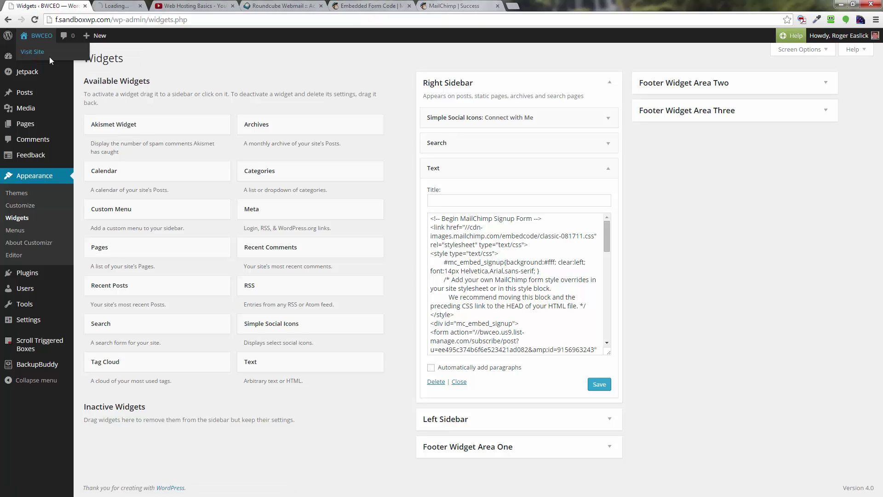
# - On the live site, go to the Blog page and close the subscribe popup
pyautogui.click(146, 9)
pyautogui.scroll(-4, 366, 163)
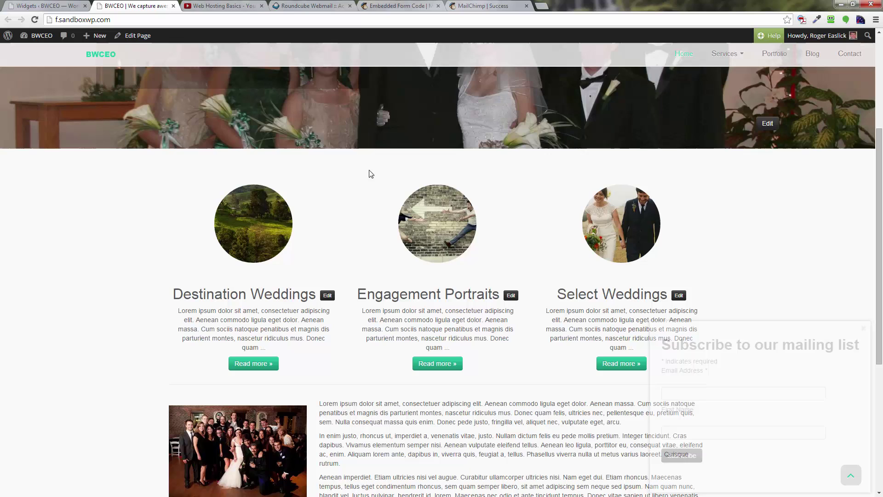
pyautogui.scroll(4, 428, 210)
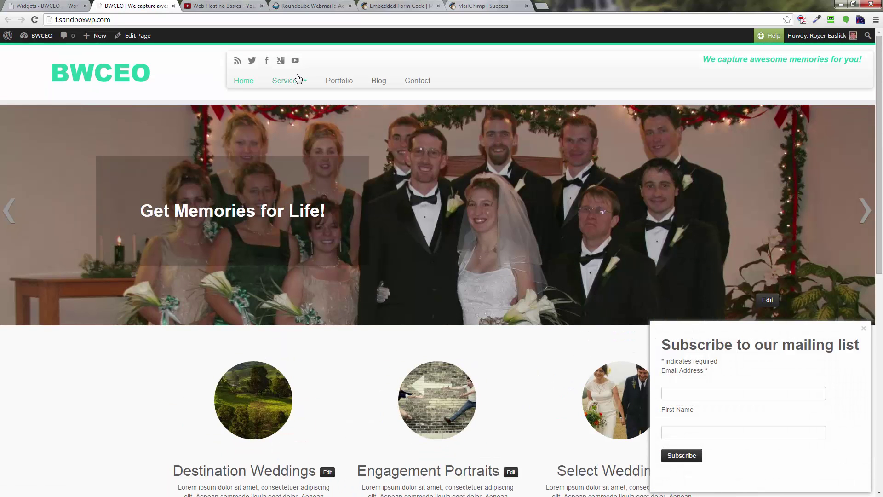
pyautogui.click(379, 81)
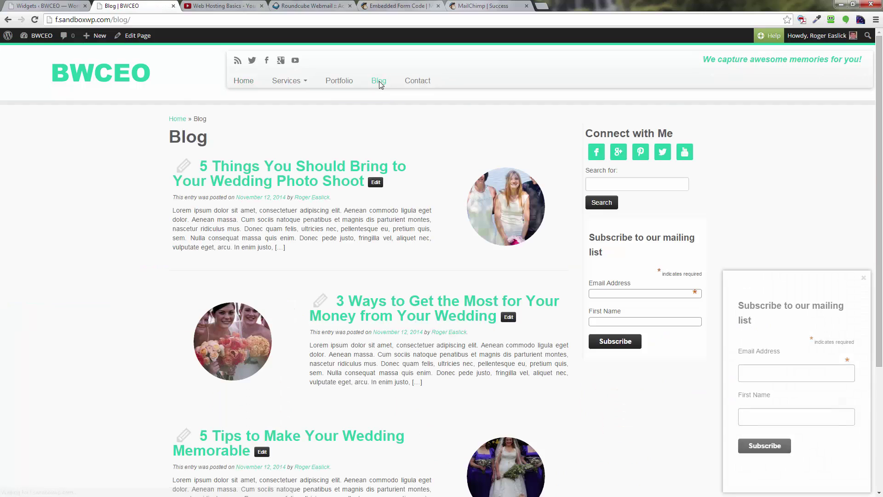
pyautogui.click(864, 277)
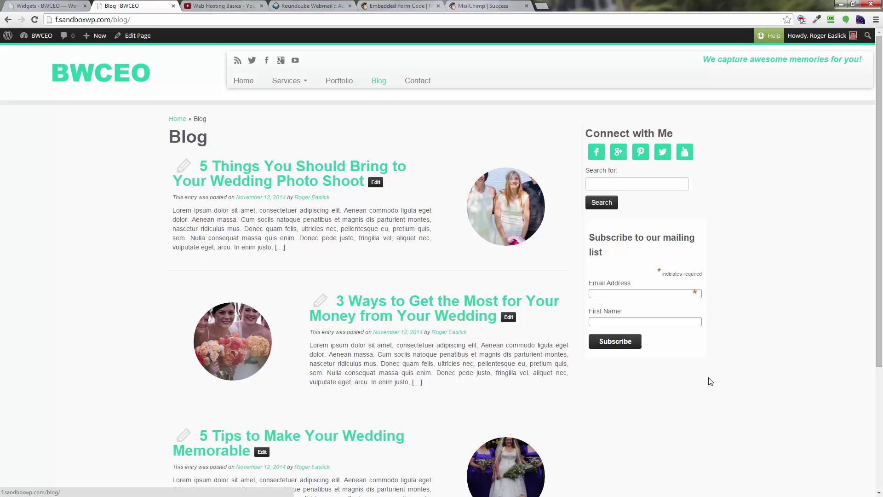